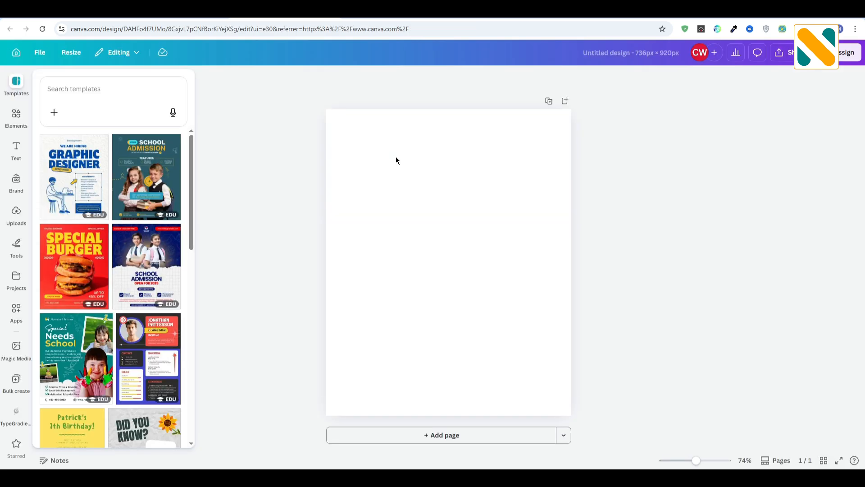
Fill the page background with a gradient made of five white #FFFFFF color stops
{"action": "left_click", "coordinate": [395, 160]}
{"action": "left_click", "coordinate": [478, 80]}
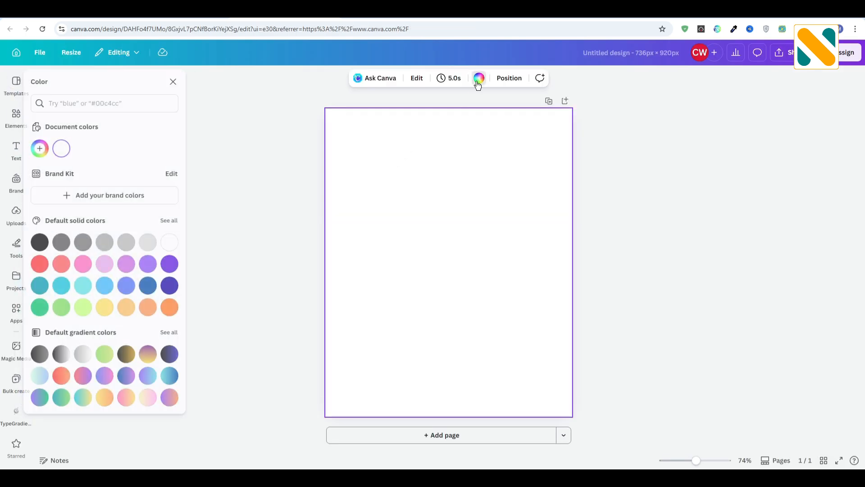
{"action": "left_click", "coordinate": [70, 149]}
{"action": "left_click", "coordinate": [143, 174]}
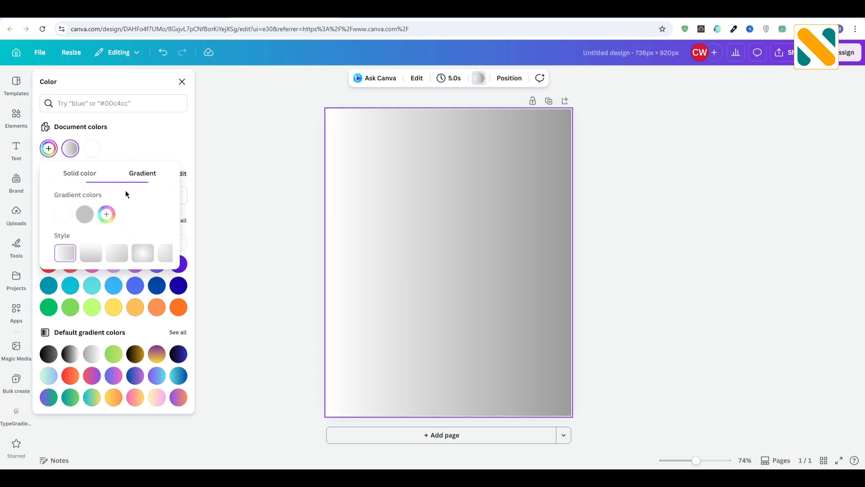
{"action": "left_click", "coordinate": [77, 214]}
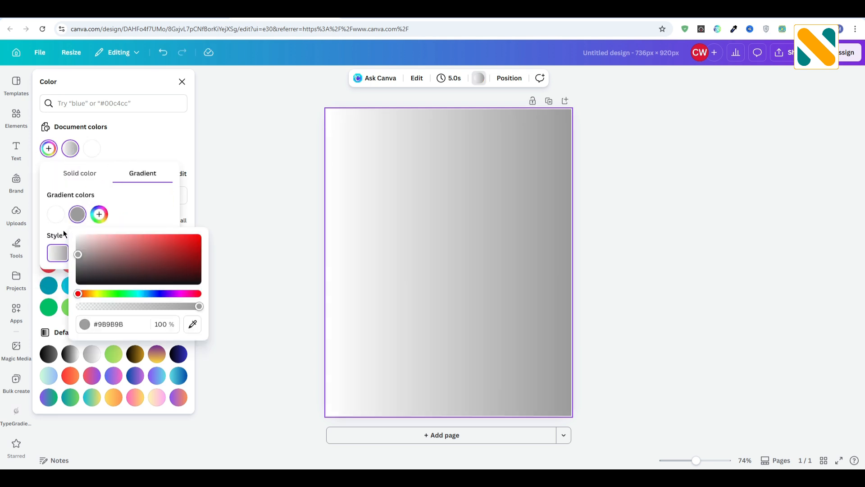
{"action": "left_click", "coordinate": [77, 235]}
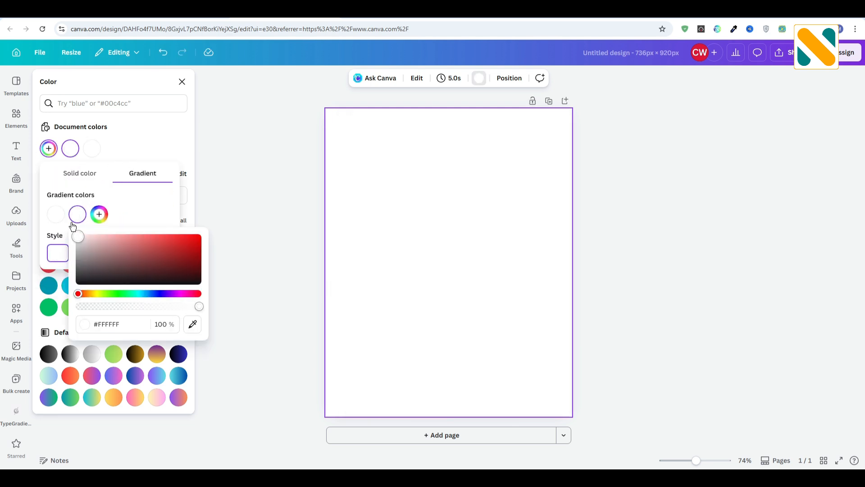
{"action": "left_click", "coordinate": [99, 214]}
{"action": "left_click", "coordinate": [121, 214]}
{"action": "left_click", "coordinate": [143, 215]}
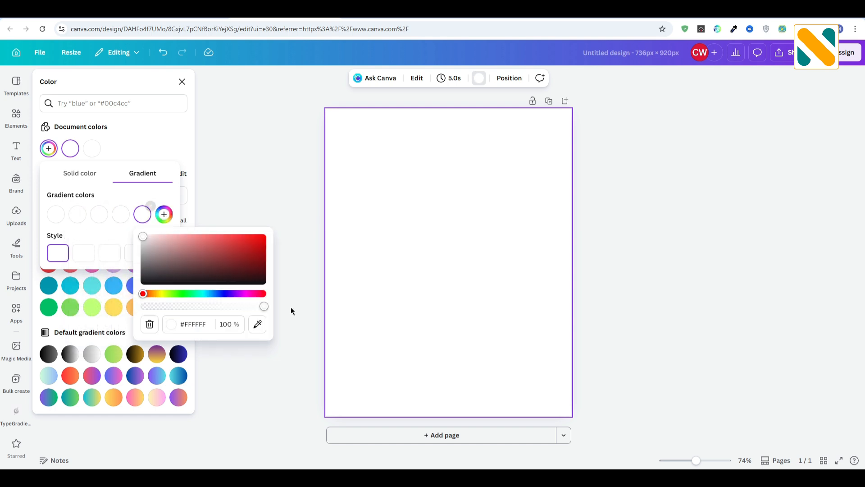
Set the gradient's first color to #FFF5D1 from the Notepad notes and make the gradient run from top to bottom
{"action": "key", "text": "alt+Tab"}
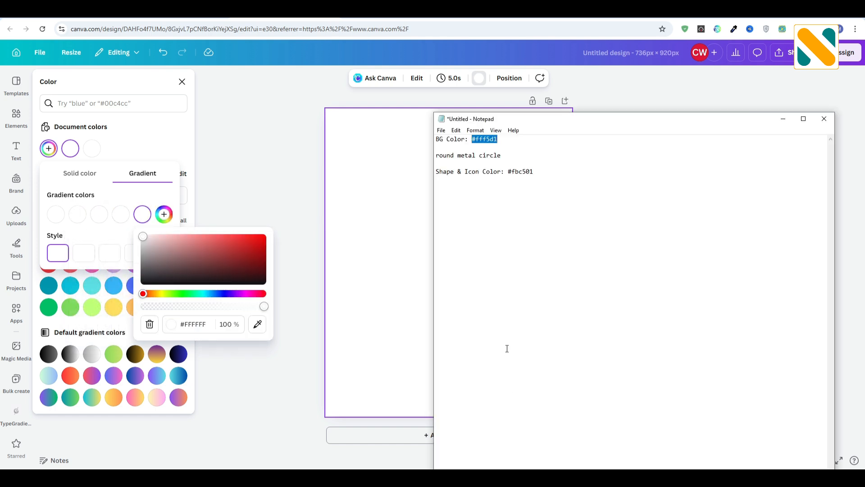
{"action": "left_click", "coordinate": [55, 219]}
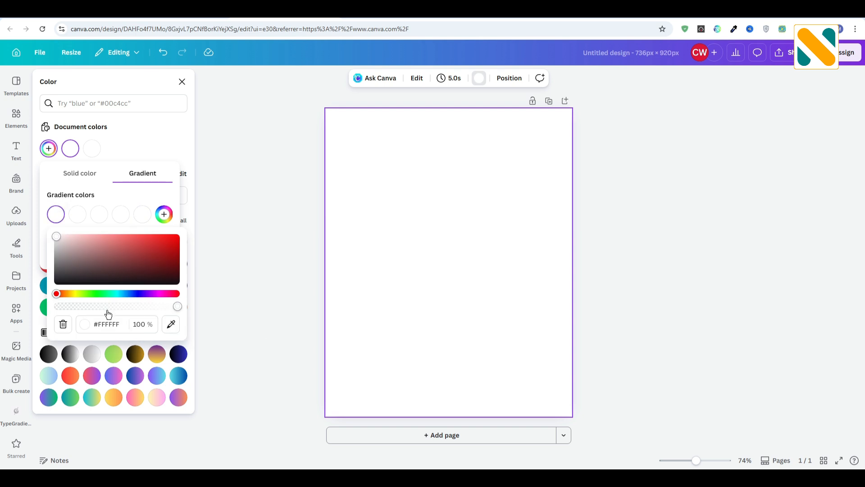
{"action": "left_click", "coordinate": [108, 324]}
{"action": "type", "text": "#FFF5D1"}
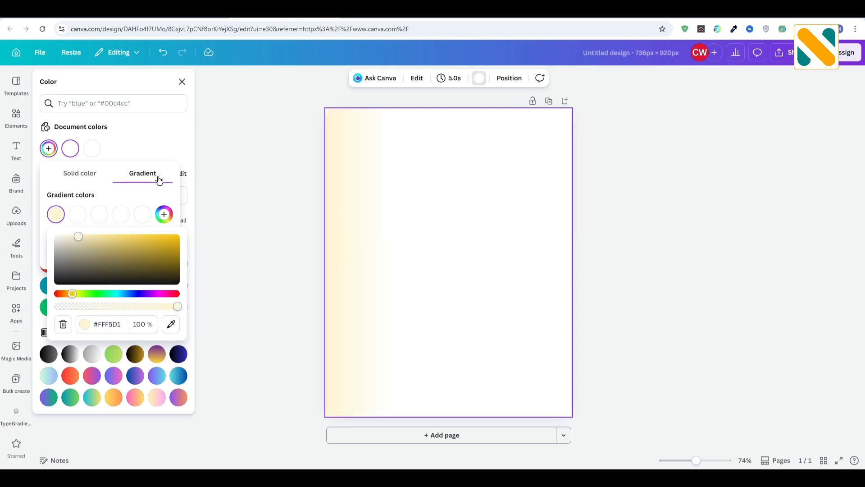
{"action": "left_click", "coordinate": [140, 135]}
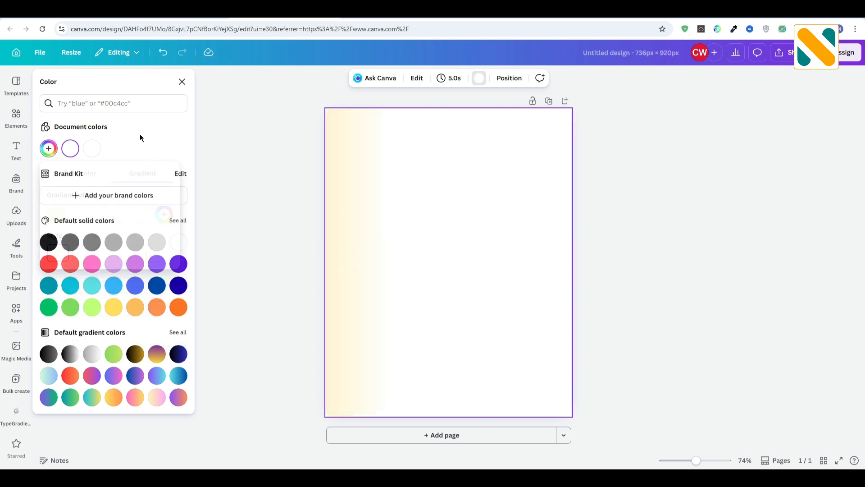
{"action": "left_click", "coordinate": [51, 152]}
{"action": "left_click", "coordinate": [88, 262]}
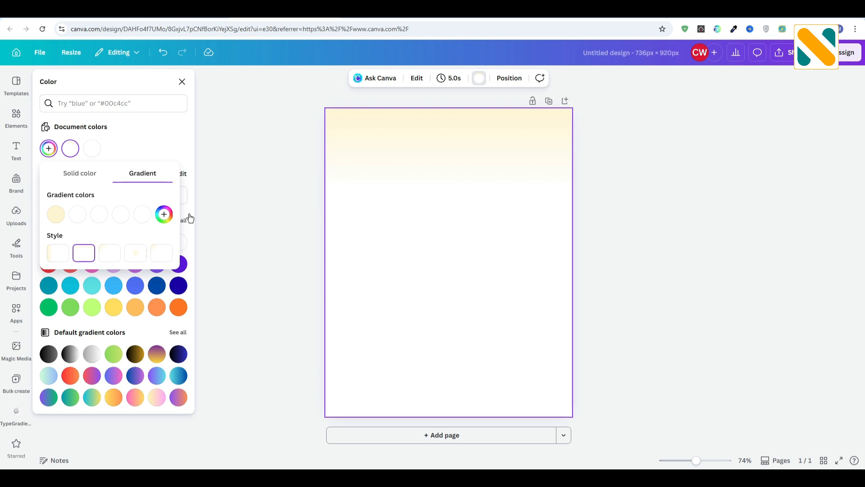
{"action": "left_click", "coordinate": [238, 180]}
Search the apps for "canborder" and open the CanBorder app
{"action": "left_click", "coordinate": [12, 280]}
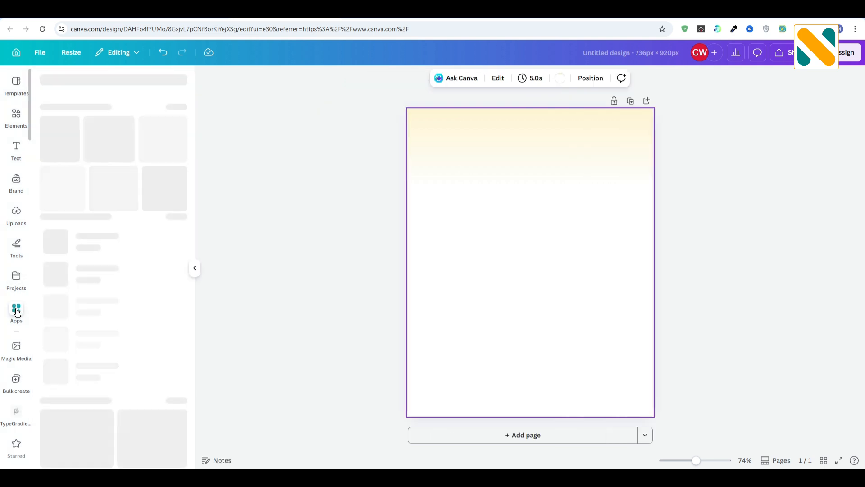
{"action": "left_click", "coordinate": [16, 309]}
{"action": "type", "text": "c"}
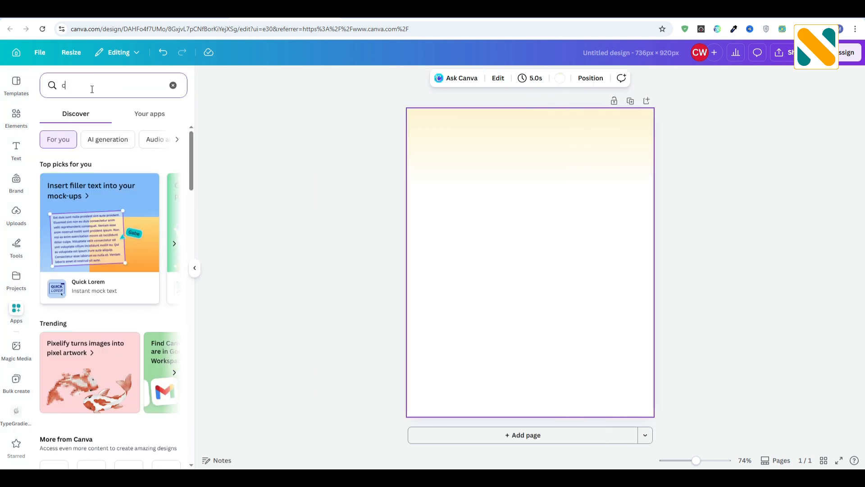
{"action": "type", "text": "anbord"}
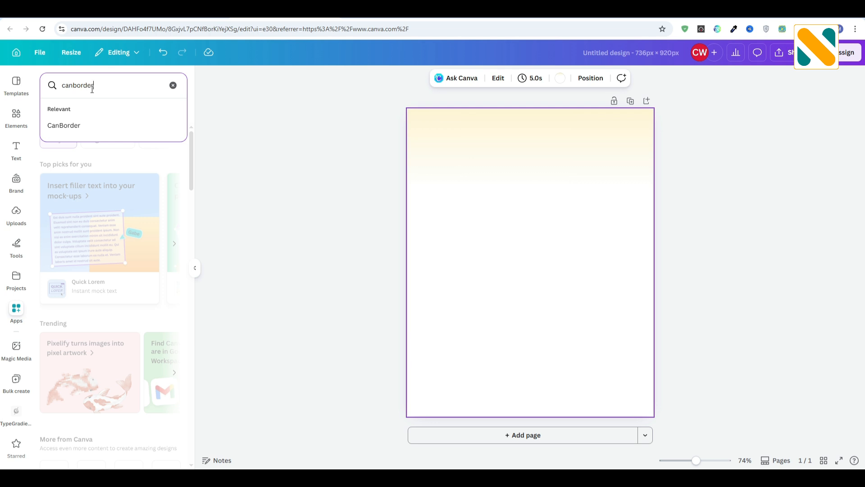
{"action": "type", "text": "er"}
{"action": "left_click", "coordinate": [82, 122]}
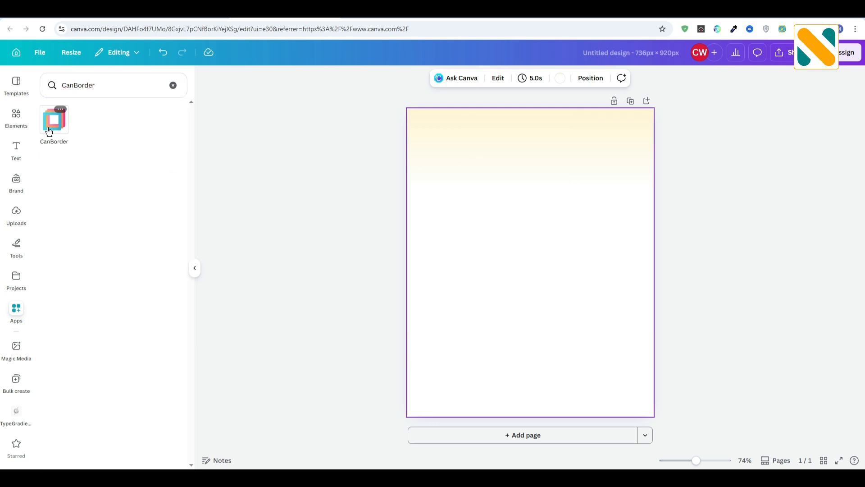
{"action": "left_click", "coordinate": [48, 131]}
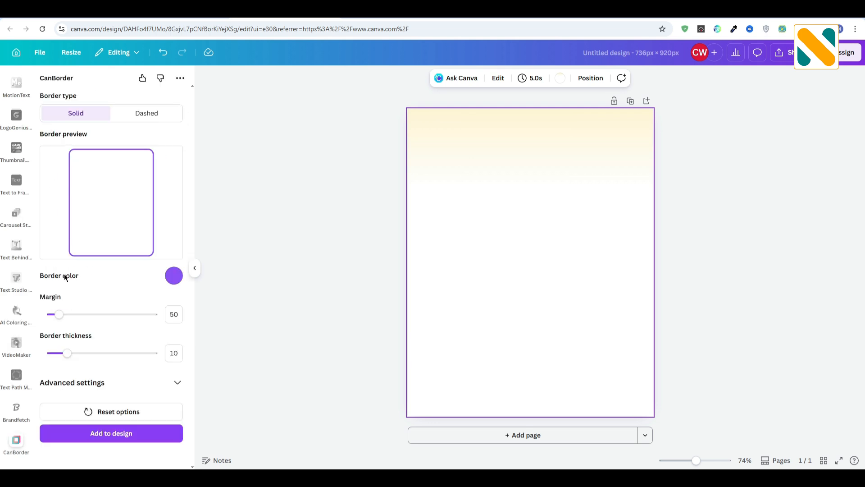
Set the CanBorder border color to black and the border thickness to 1
{"action": "left_click", "coordinate": [169, 283]}
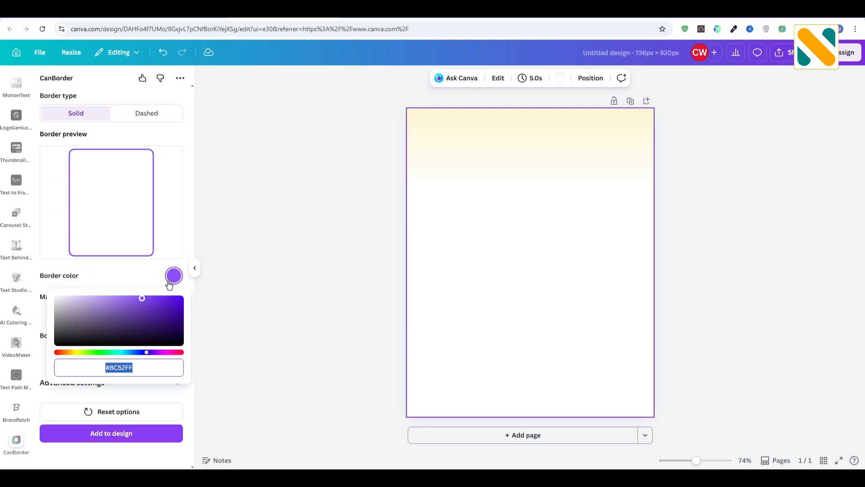
{"action": "left_click", "coordinate": [58, 345]}
{"action": "left_click", "coordinate": [115, 269]}
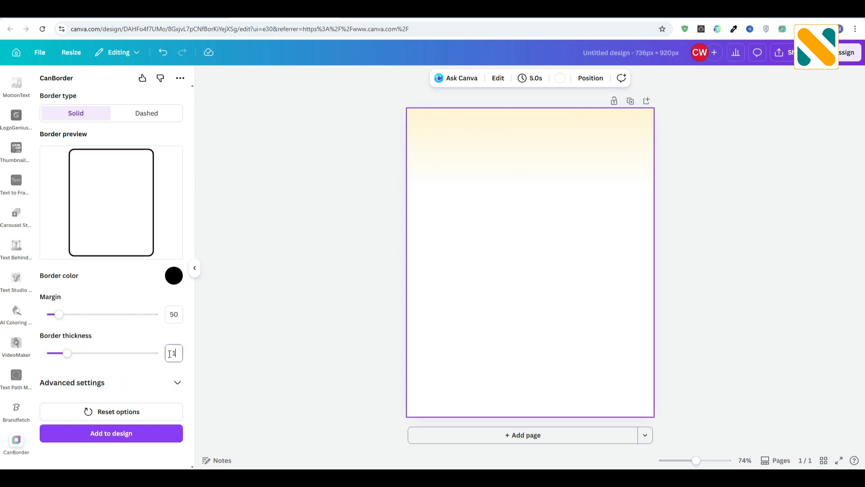
{"action": "left_click", "coordinate": [158, 337]}
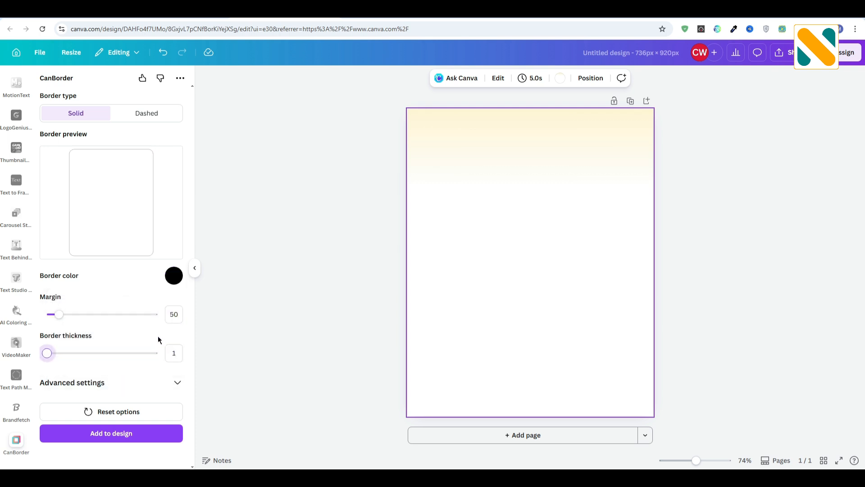
Set the border's blur to 1 and its aspect ratio to 1:1, and add it to the design
{"action": "left_click", "coordinate": [167, 383]}
{"action": "scroll", "coordinate": [157, 388], "scroll_direction": "down", "scroll_amount": 3}
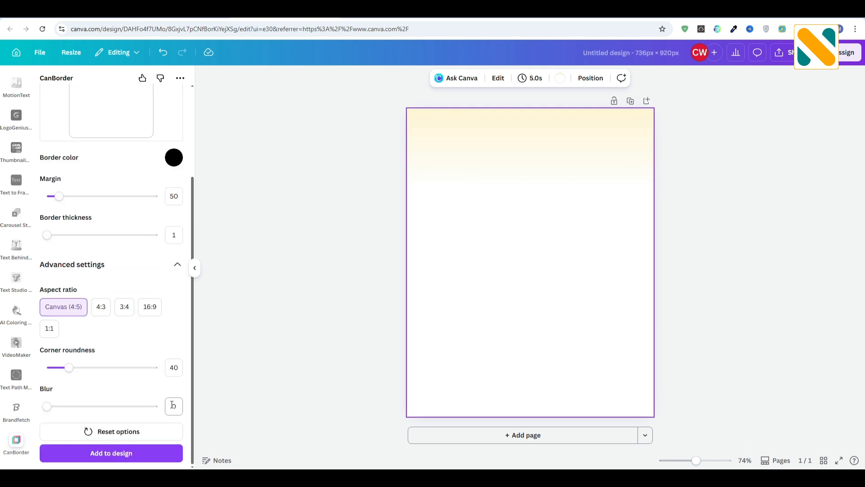
{"action": "left_click", "coordinate": [204, 347]}
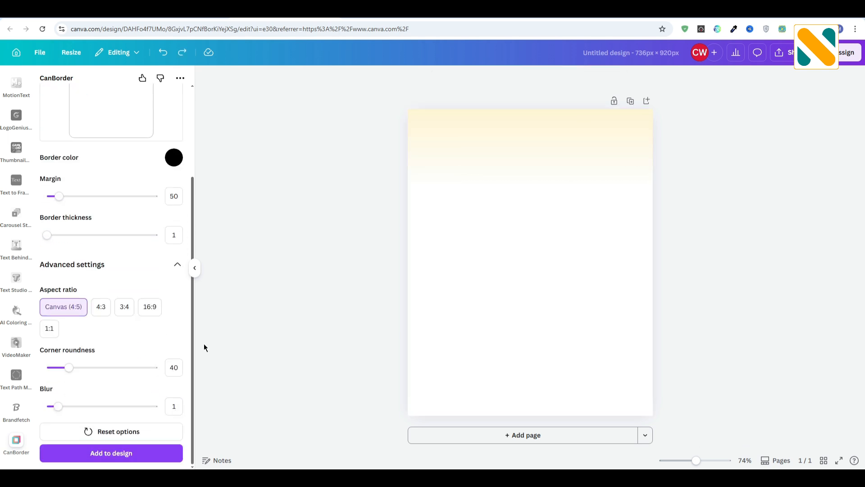
{"action": "left_click", "coordinate": [46, 330]}
{"action": "left_click", "coordinate": [138, 451]}
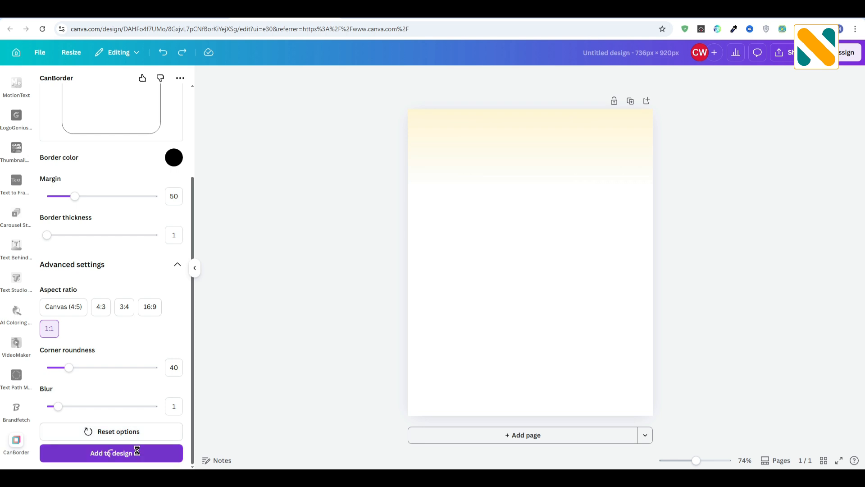
Enlarge the rounded square border and center it horizontally, slightly above the middle of the page
{"action": "left_click_drag", "start_coordinate": [511, 258], "coordinate": [538, 260]}
{"action": "left_click_drag", "start_coordinate": [590, 286], "coordinate": [613, 303]}
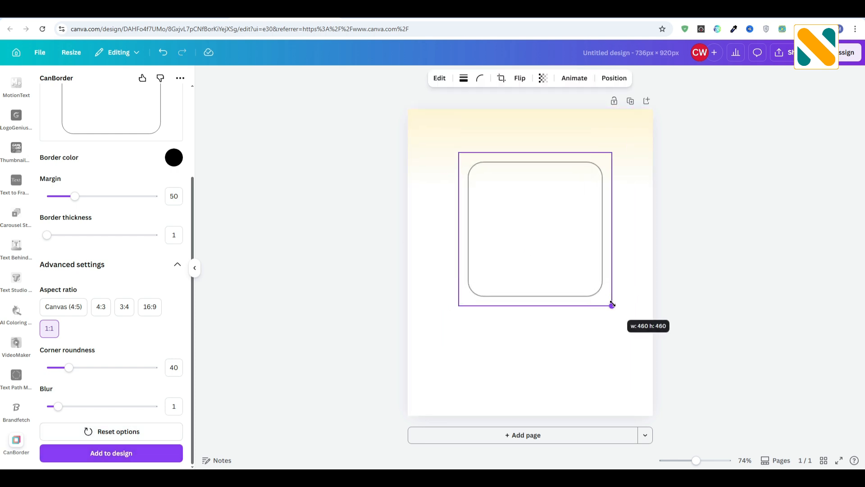
{"action": "left_click_drag", "start_coordinate": [458, 303], "coordinate": [445, 320]}
{"action": "left_click_drag", "start_coordinate": [534, 258], "coordinate": [537, 262]}
{"action": "left_click", "coordinate": [334, 265]}
Insert the uploaded photo of the man with a laptop on a red beanbag and remove its background
{"action": "scroll", "coordinate": [18, 264], "scroll_direction": "up", "scroll_amount": 10}
{"action": "left_click", "coordinate": [16, 216]}
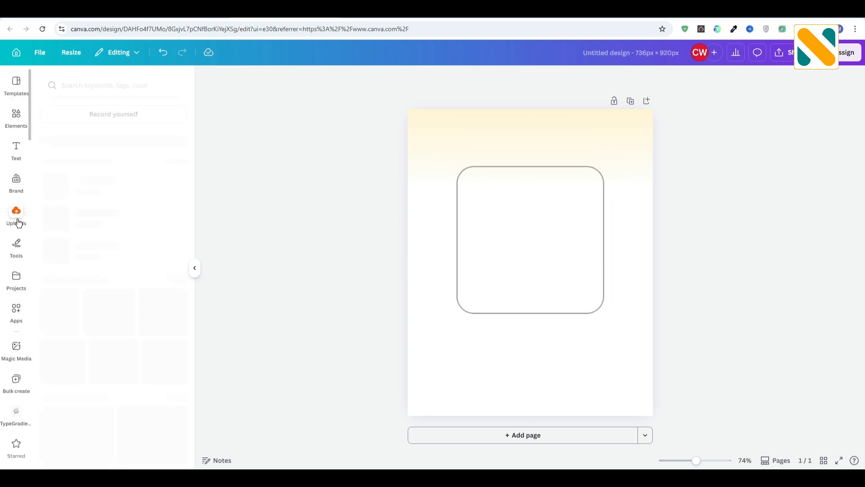
{"action": "left_click", "coordinate": [83, 230]}
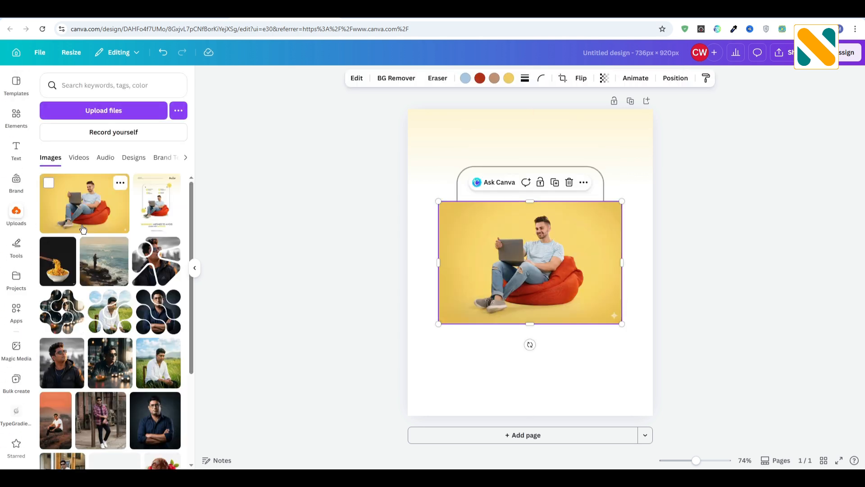
{"action": "left_click", "coordinate": [384, 80]}
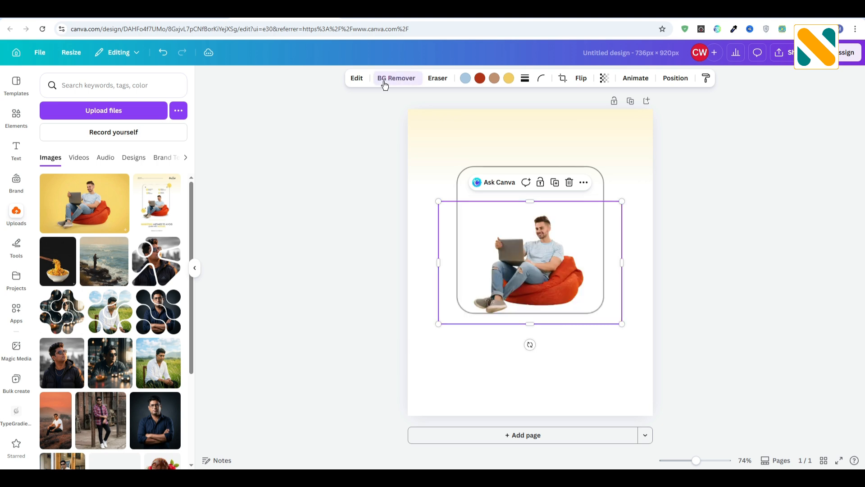
Enlarge the cut-out man and position him so his feet and the beanbag overlap the border's lower edge
{"action": "left_click_drag", "start_coordinate": [439, 323], "coordinate": [408, 343]}
{"action": "left_click_drag", "start_coordinate": [621, 344], "coordinate": [647, 360]}
{"action": "mouse_move", "coordinate": [617, 305]}
{"action": "left_mouse_down"}
{"action": "mouse_move", "coordinate": [624, 300]}
{"action": "mouse_move", "coordinate": [622, 314]}
{"action": "left_mouse_up"}
{"action": "left_click", "coordinate": [792, 261]}
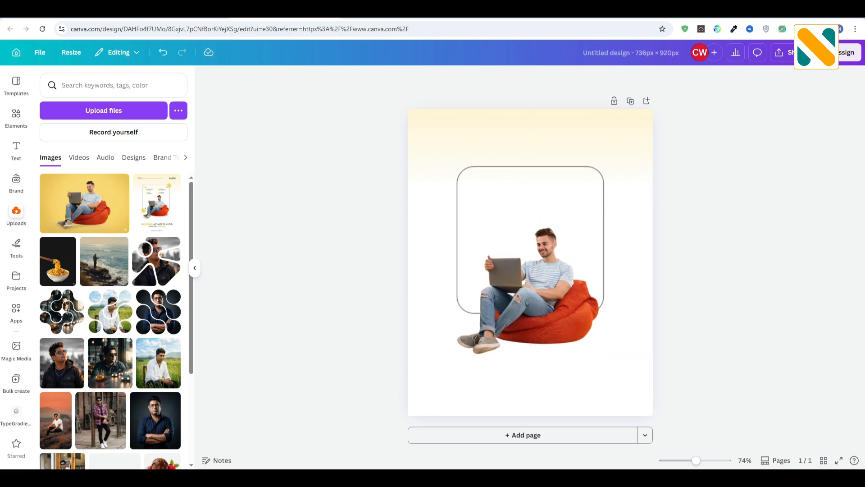
Switch to the Notepad notes and copy the search phrase "round metal circle"
{"action": "mouse_move", "coordinate": [512, 477]}
{"action": "left_click", "coordinate": [512, 437]}
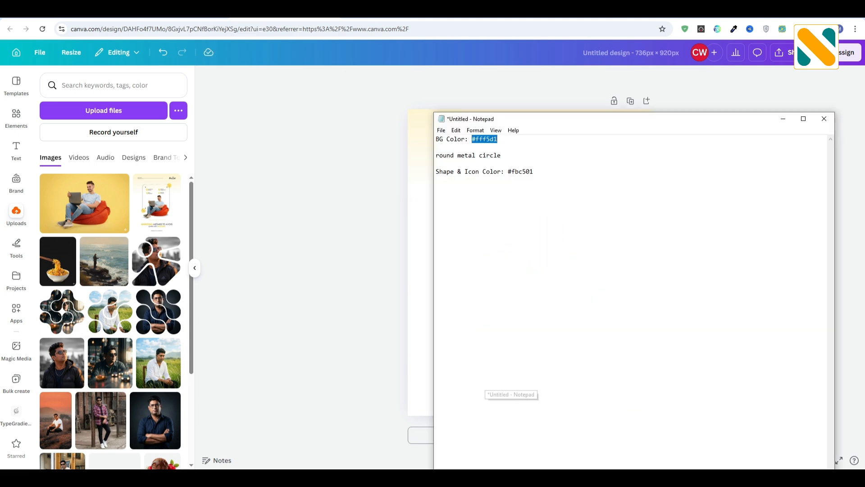
{"action": "double_click", "coordinate": [498, 155]}
{"action": "triple_click", "coordinate": [431, 159]}
{"action": "key", "text": "ctrl+c"}
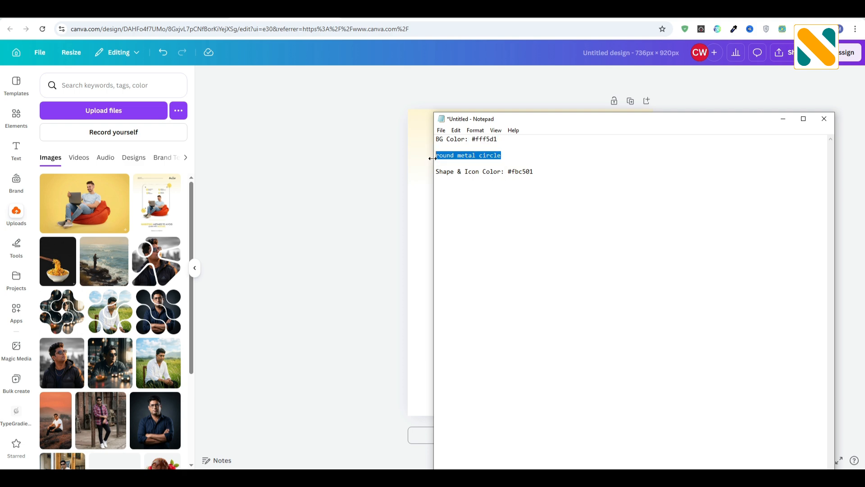
Search the elements for "round metal circle" and add the dark silver radial-brushed metal disc from the graphics
{"action": "left_click", "coordinate": [16, 115]}
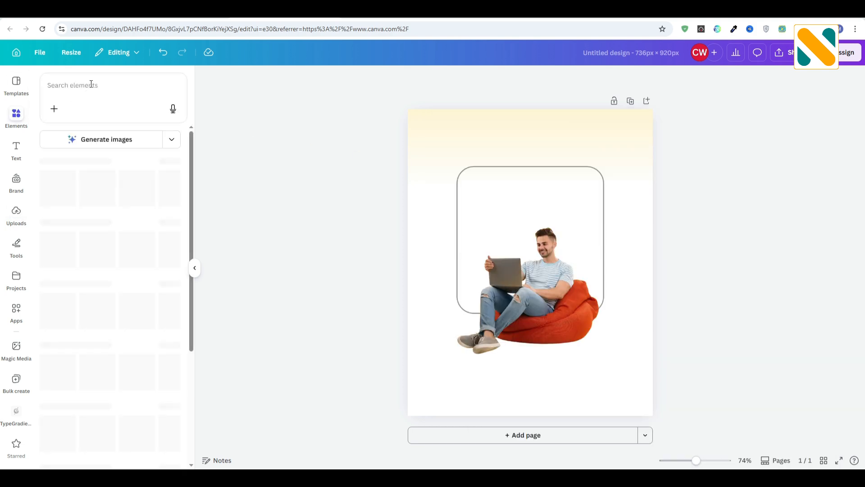
{"action": "left_click", "coordinate": [91, 85]}
{"action": "key", "text": "ctrl+v"}
{"action": "key", "text": "Return"}
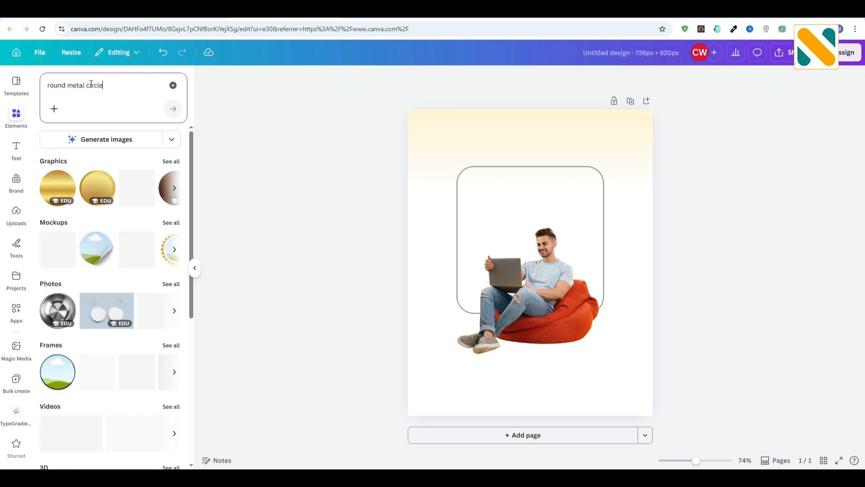
{"action": "left_click", "coordinate": [173, 190]}
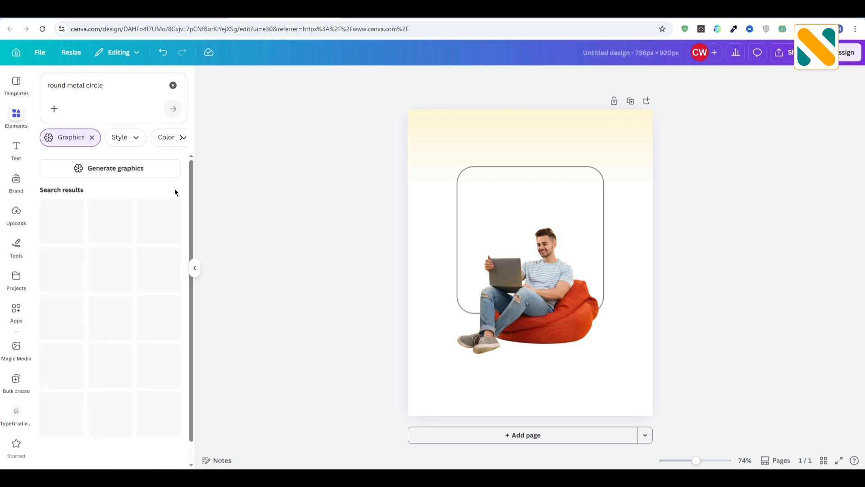
{"action": "left_click", "coordinate": [116, 410]}
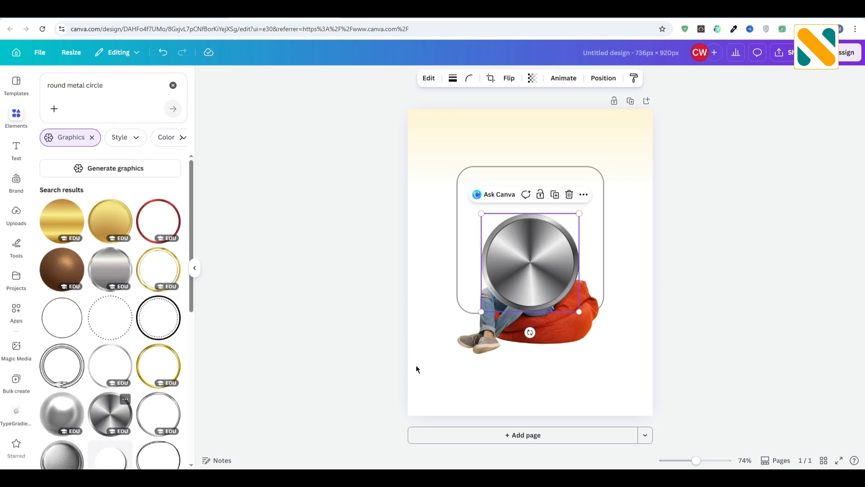
Shrink the metal disc to a tiny screw head and place it inside the border's upper-left corner
{"action": "left_click_drag", "start_coordinate": [579, 311], "coordinate": [482, 213]}
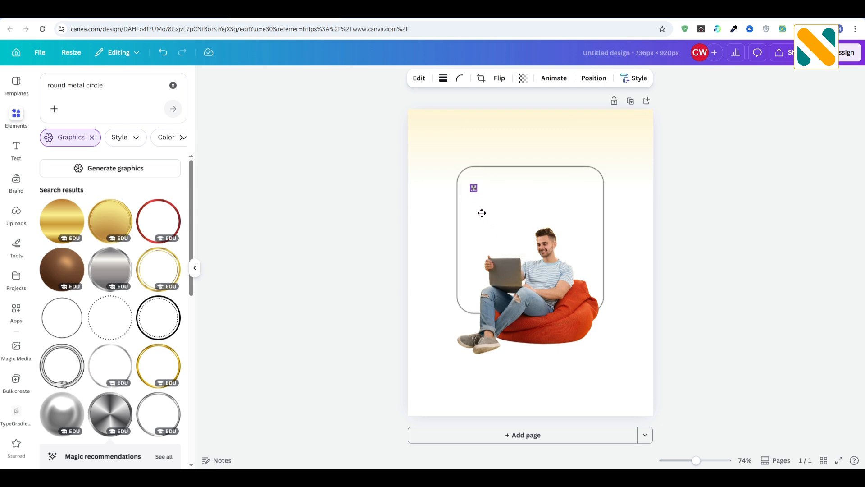
{"action": "left_click", "coordinate": [353, 188]}
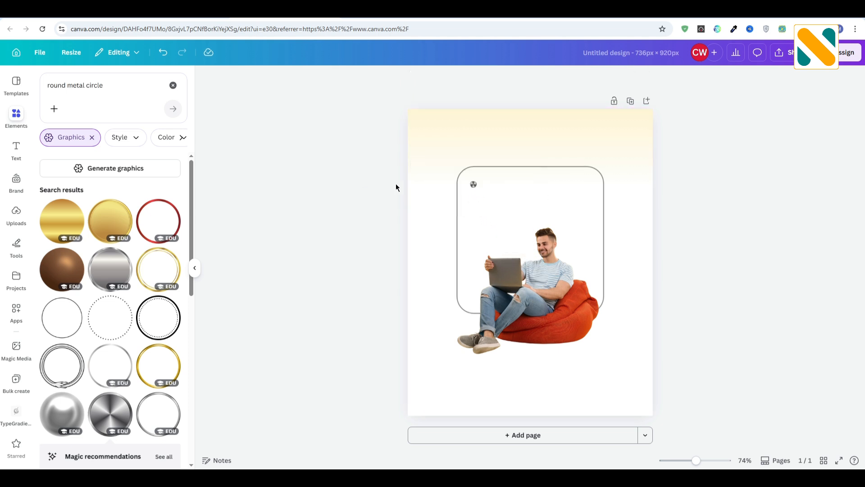
{"action": "left_click", "coordinate": [474, 185]}
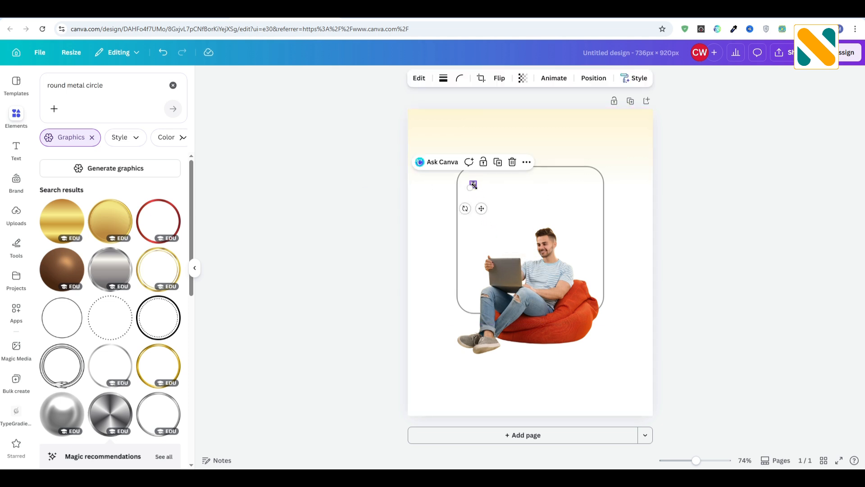
Duplicate the screw head twice and place the copies inside the border's upper-right and lower-left corners
{"action": "left_click", "coordinate": [497, 162]}
{"action": "left_click_drag", "start_coordinate": [486, 214], "coordinate": [481, 320]}
{"action": "left_click", "coordinate": [612, 164]}
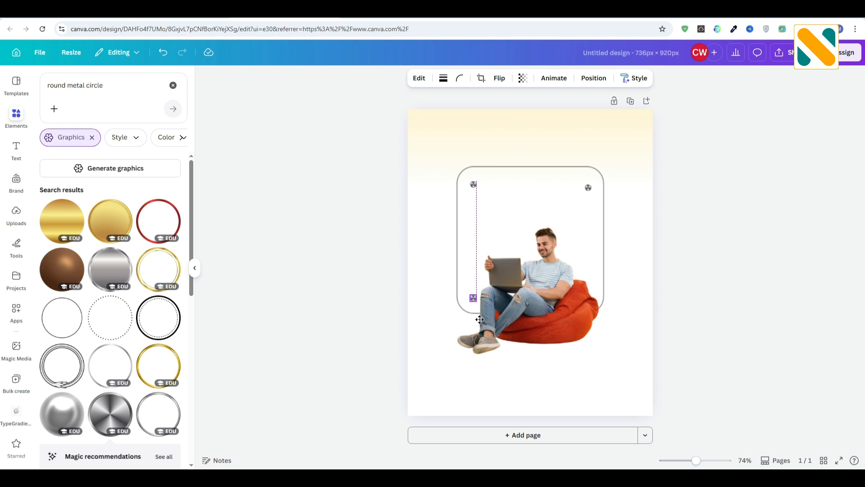
{"action": "left_click_drag", "start_coordinate": [480, 319], "coordinate": [480, 319]}
Select all three screw heads and shift them together so they are centred horizontally within the border
{"action": "left_click", "coordinate": [472, 184], "text": "shift"}
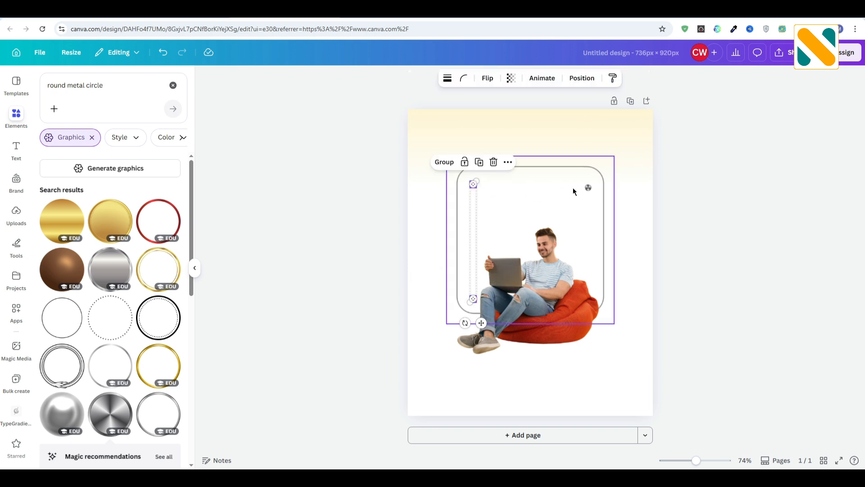
{"action": "left_click", "coordinate": [589, 189], "text": "shift"}
{"action": "left_click_drag", "start_coordinate": [551, 196], "coordinate": [550, 194]}
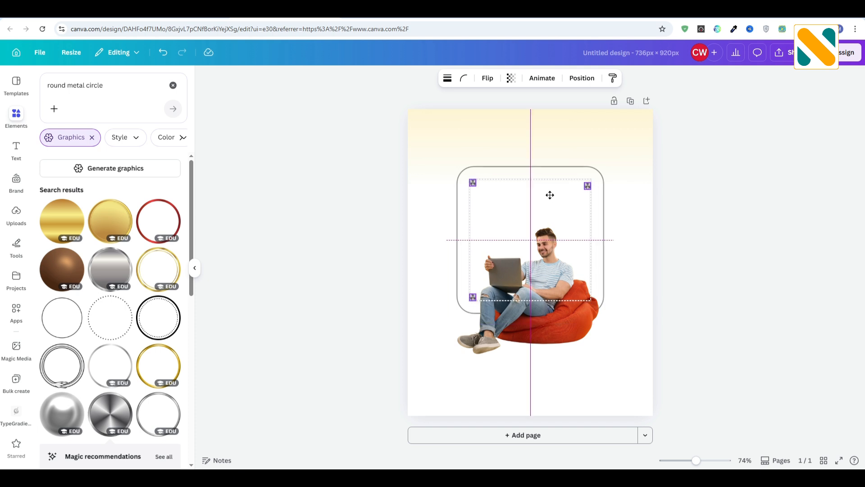
{"action": "left_click_drag", "start_coordinate": [550, 194], "coordinate": [550, 195]}
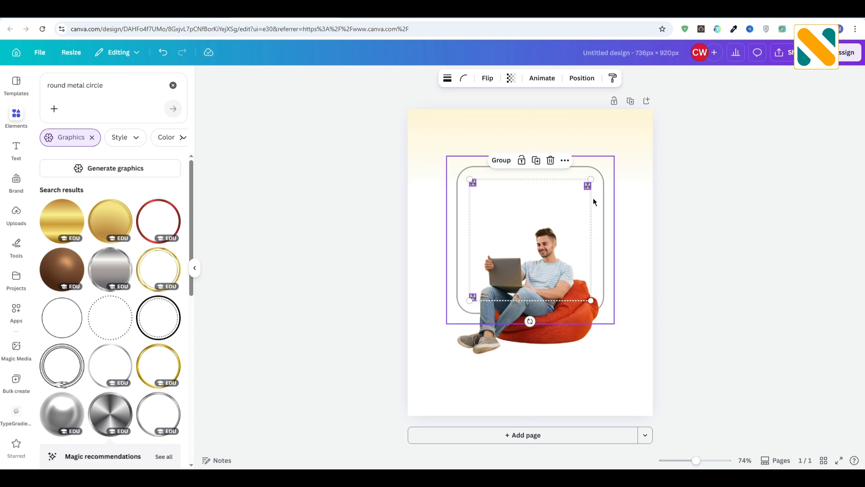
{"action": "left_click", "coordinate": [719, 197]}
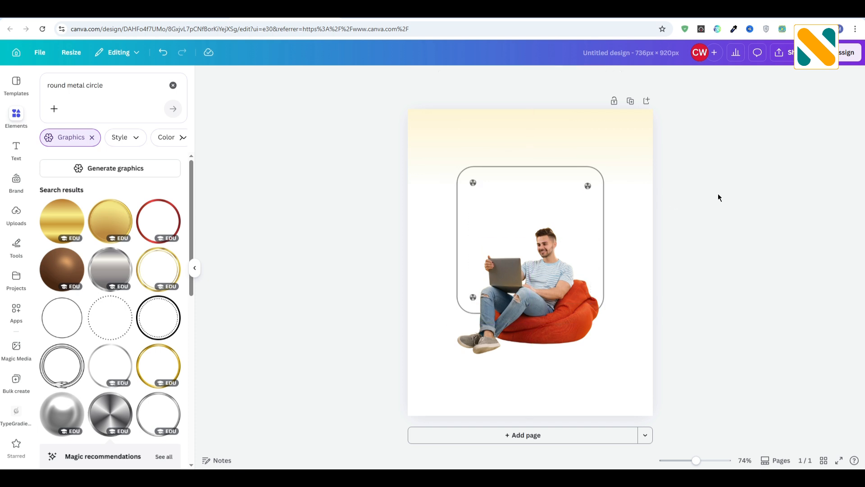
Clear the element search and add a circle from the basic shapes
{"action": "left_click", "coordinate": [173, 86]}
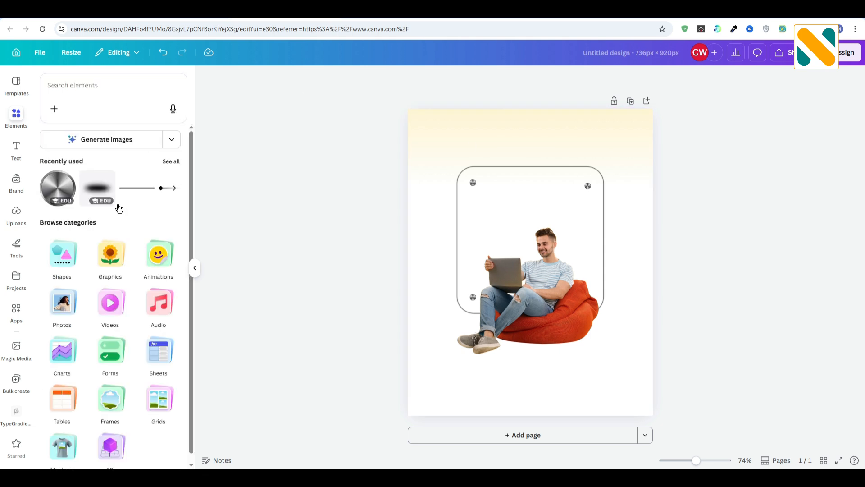
{"action": "left_click", "coordinate": [74, 252]}
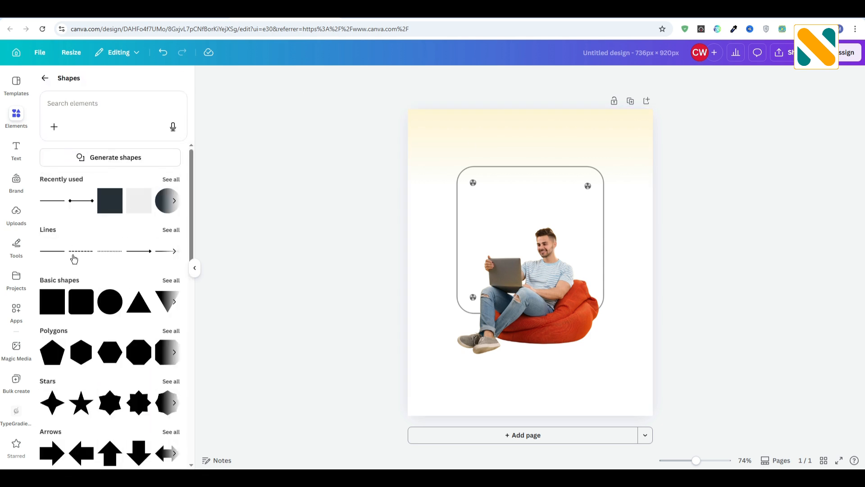
{"action": "left_click", "coordinate": [113, 312]}
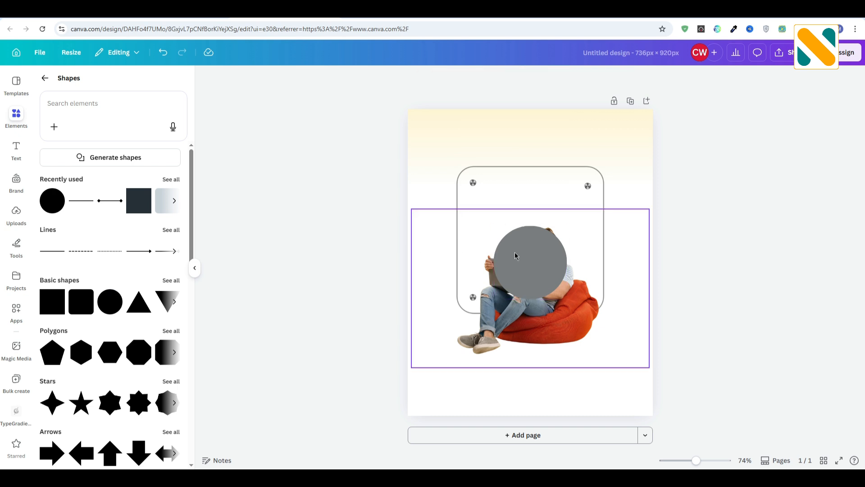
Set the circle's colour to #FBC501, using the shape and icon colour code from the Notepad notes
{"action": "left_click", "coordinate": [447, 78]}
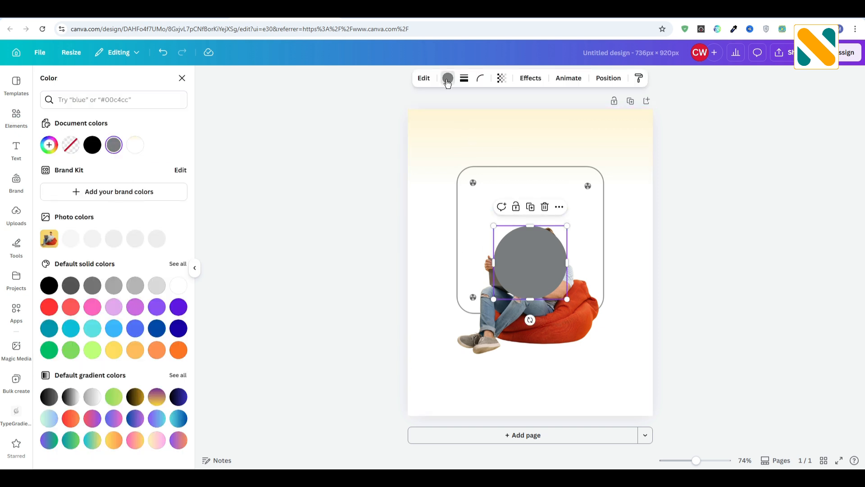
{"action": "left_click", "coordinate": [44, 150]}
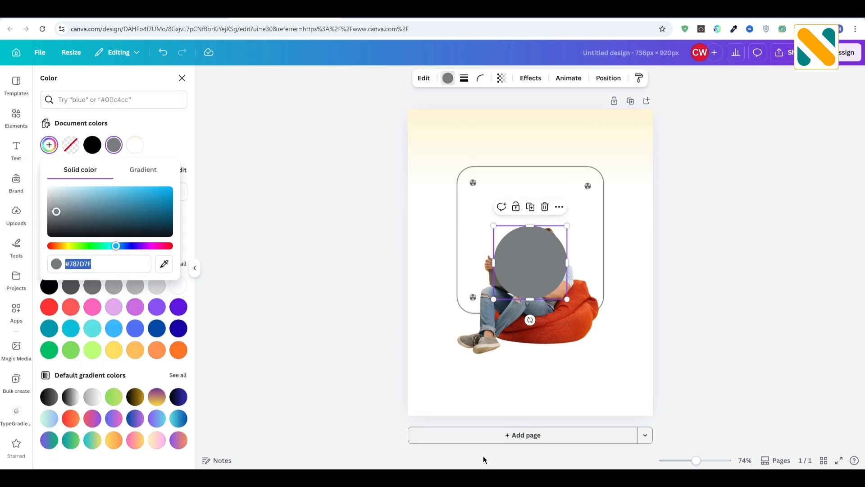
{"action": "key", "text": "alt+Tab"}
{"action": "left_click_drag", "start_coordinate": [507, 173], "coordinate": [525, 173]}
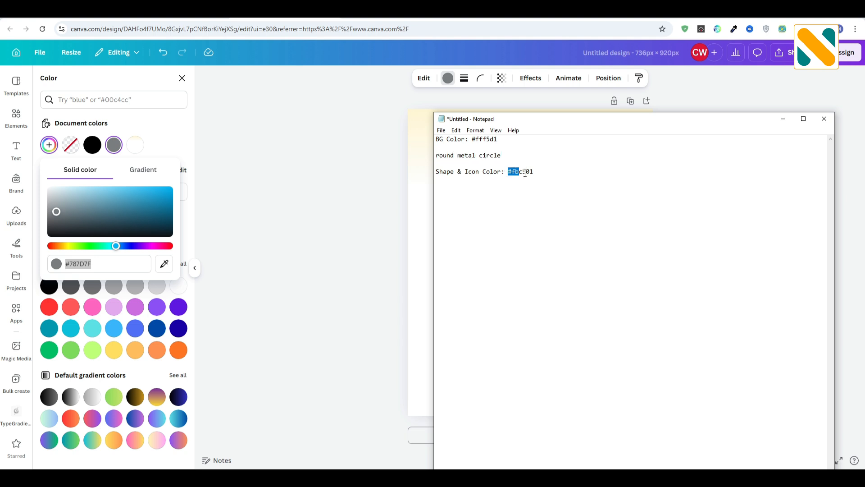
{"action": "left_click", "coordinate": [101, 264]}
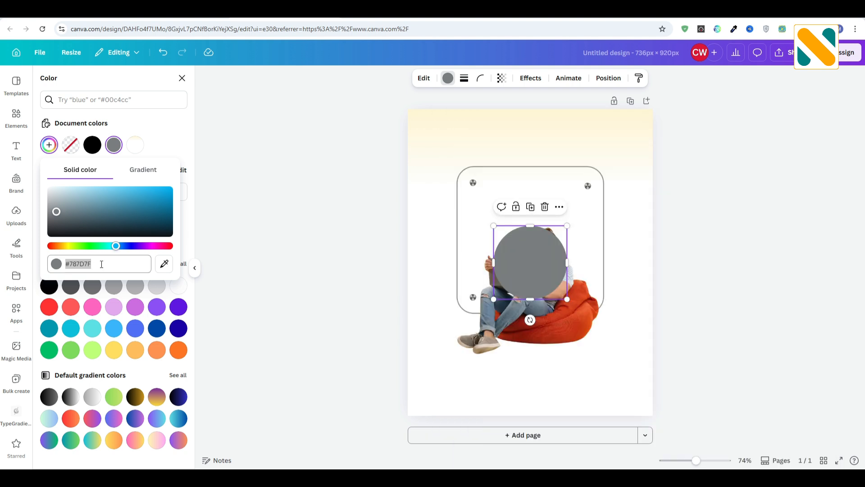
{"action": "type", "text": "#FBC501"}
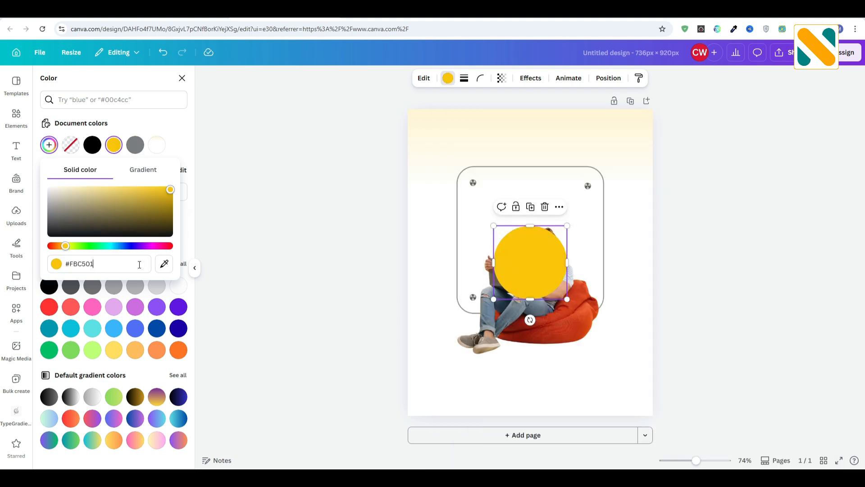
{"action": "left_click", "coordinate": [248, 251]}
Shrink the yellow circle onto the border's upper-right corner and place a copy on the lower-left corner
{"action": "left_click", "coordinate": [532, 268]}
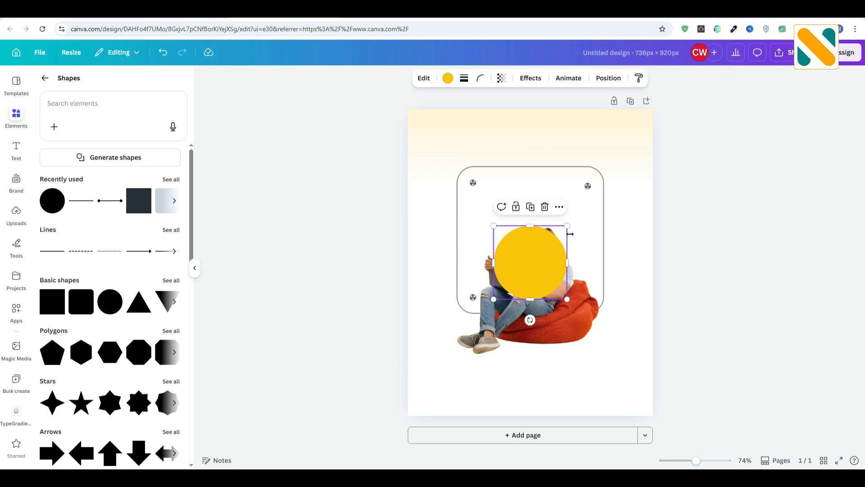
{"action": "left_click_drag", "start_coordinate": [567, 226], "coordinate": [605, 172]}
{"action": "left_click", "coordinate": [459, 279]}
Select both yellow circles and shift them together so the pair is centred horizontally on the page
{"action": "left_click", "coordinate": [606, 175], "text": "shift"}
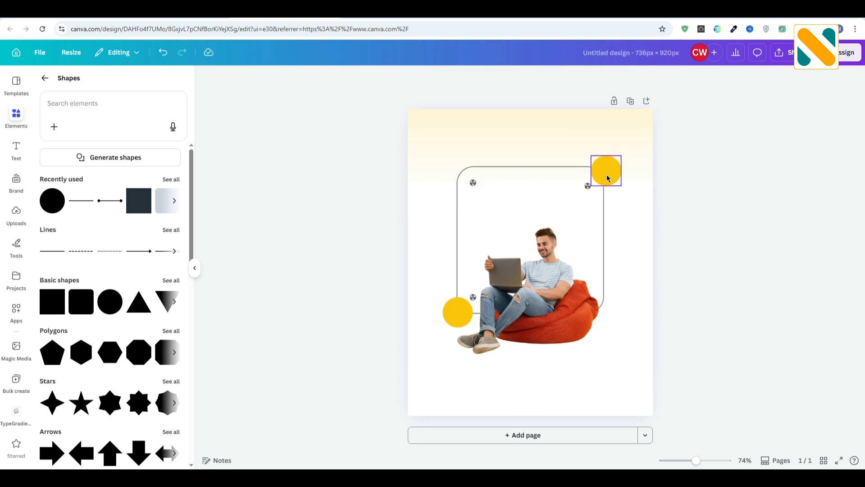
{"action": "left_click", "coordinate": [607, 177], "text": "shift"}
{"action": "left_click", "coordinate": [460, 311], "text": "shift"}
{"action": "left_click_drag", "start_coordinate": [558, 195], "coordinate": [556, 194]}
Reorder the layers so the man is on top and the rounded border sits directly beneath him, above the yellow circles
{"action": "left_click", "coordinate": [608, 78]}
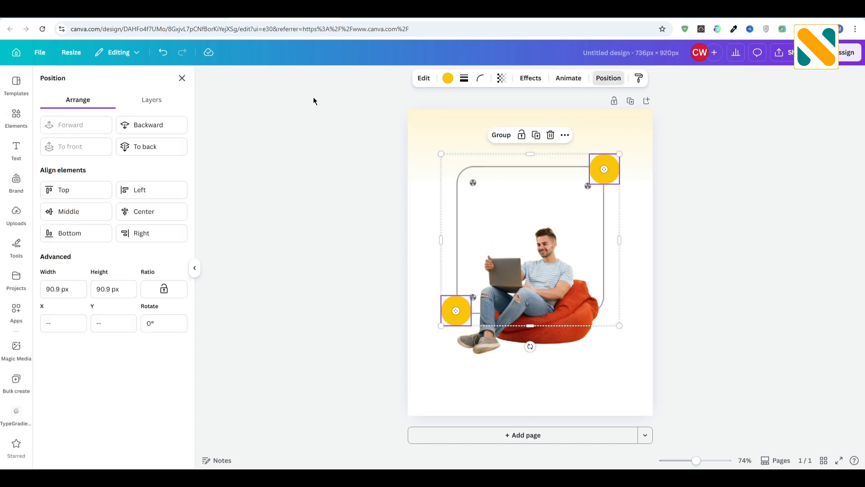
{"action": "left_click", "coordinate": [175, 99]}
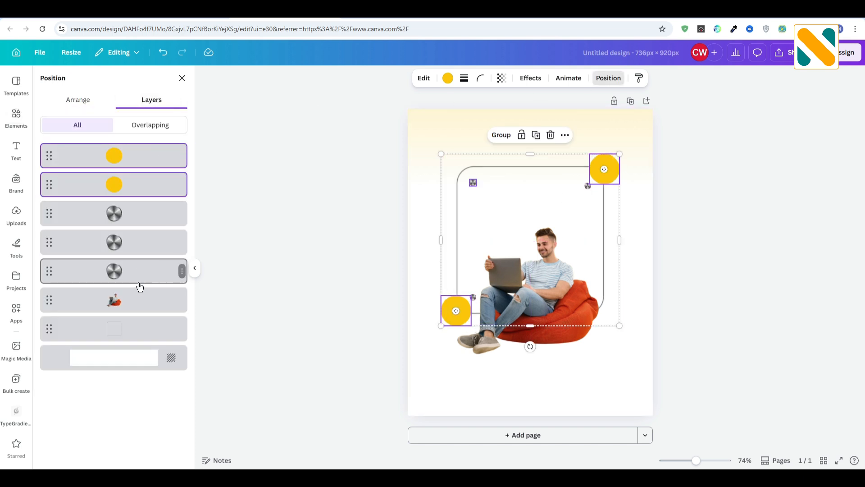
{"action": "left_click", "coordinate": [71, 303]}
{"action": "left_click_drag", "start_coordinate": [71, 303], "coordinate": [71, 147]}
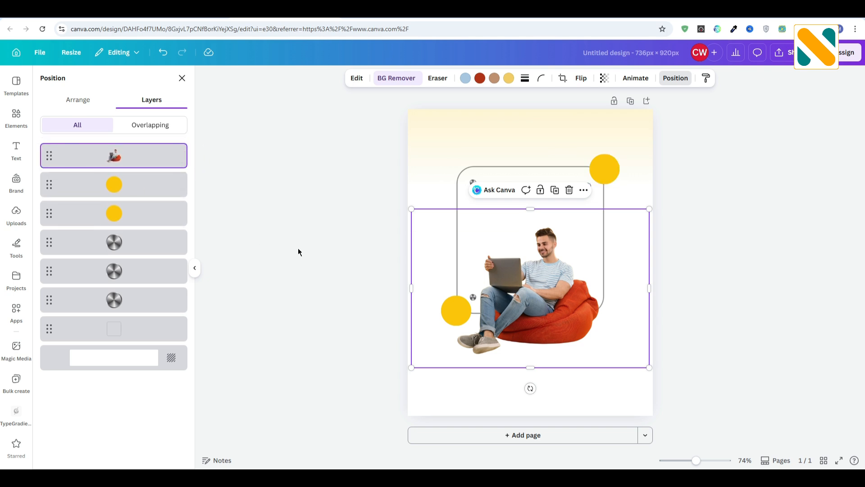
{"action": "left_click_drag", "start_coordinate": [135, 330], "coordinate": [132, 177]}
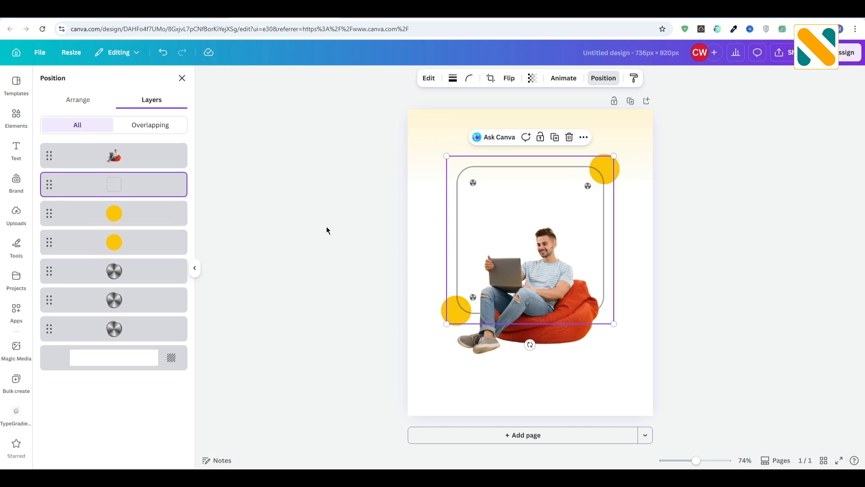
{"action": "left_click", "coordinate": [343, 227]}
{"action": "left_click", "coordinate": [344, 227]}
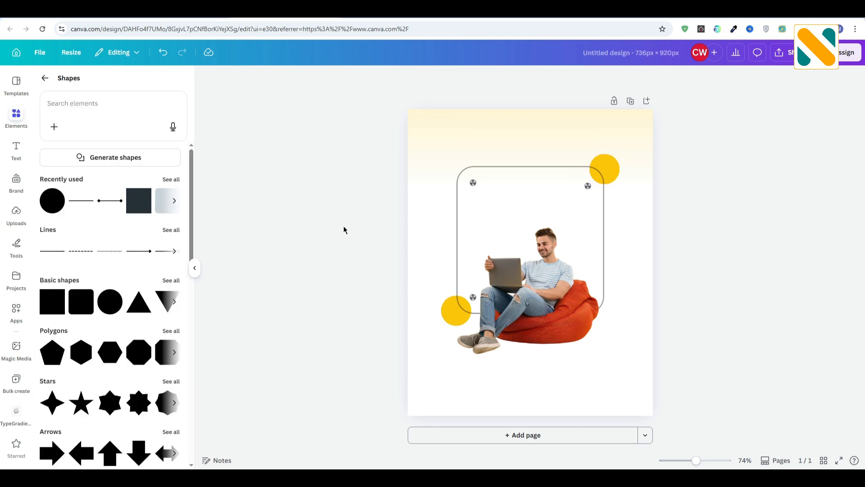
Search the elements for "shadow" and add the soft black oval shadow from the graphics
{"action": "left_click", "coordinate": [45, 78]}
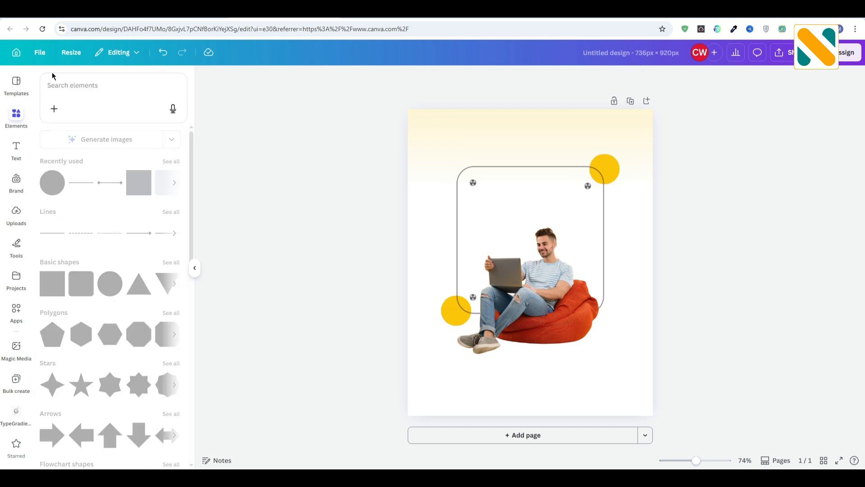
{"action": "left_click", "coordinate": [81, 85]}
{"action": "type", "text": "shadow"}
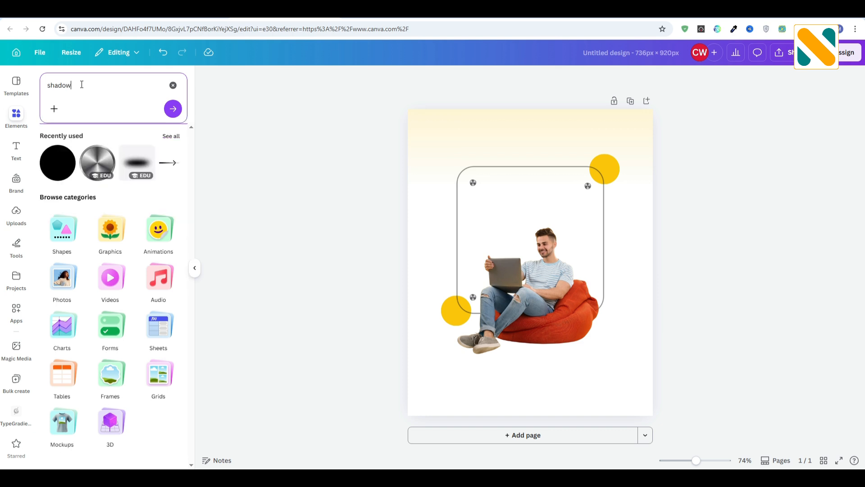
{"action": "key", "text": "Return"}
{"action": "left_click", "coordinate": [170, 245]}
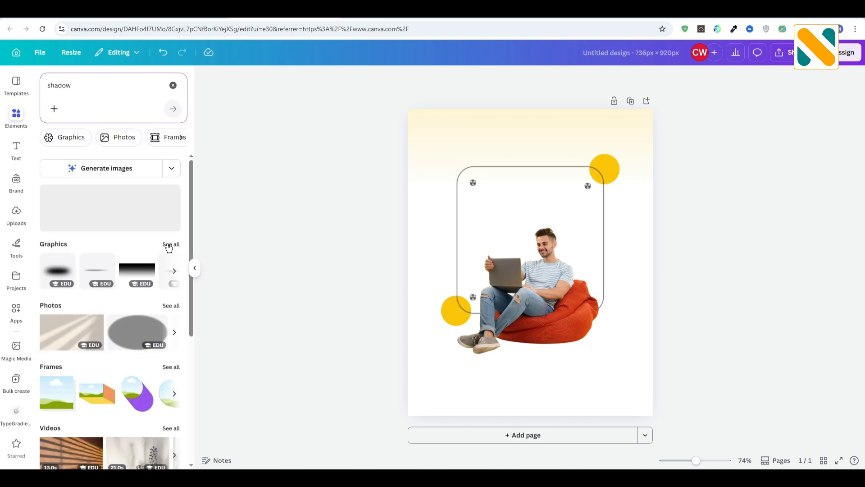
{"action": "left_click", "coordinate": [67, 275]}
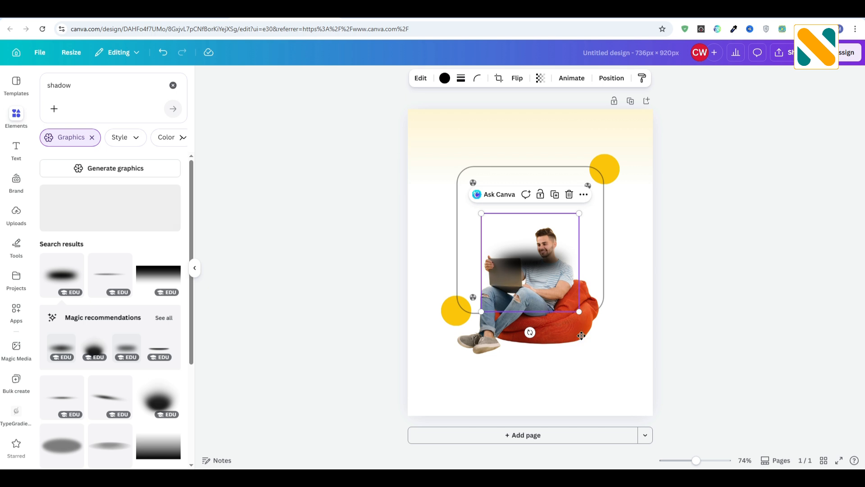
Resize and position the oval shadow under the beanbag, and move it one layer below the man
{"action": "left_click_drag", "start_coordinate": [553, 265], "coordinate": [581, 336]}
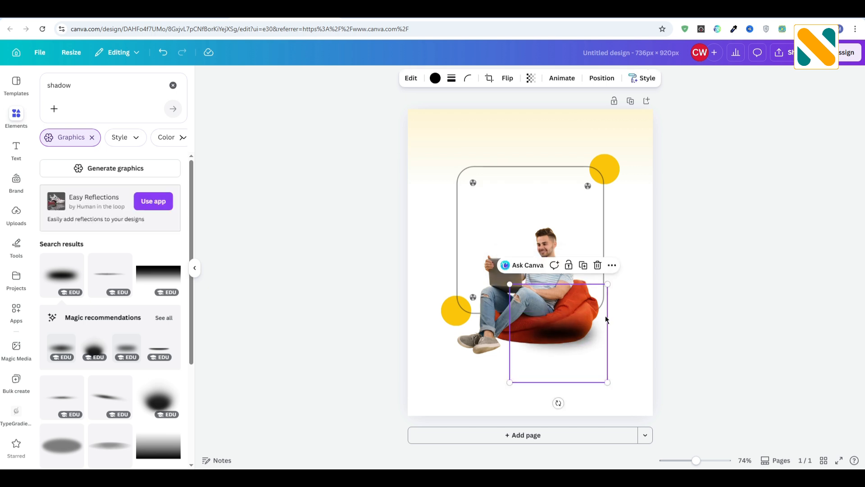
{"action": "left_click_drag", "start_coordinate": [607, 382], "coordinate": [594, 359]}
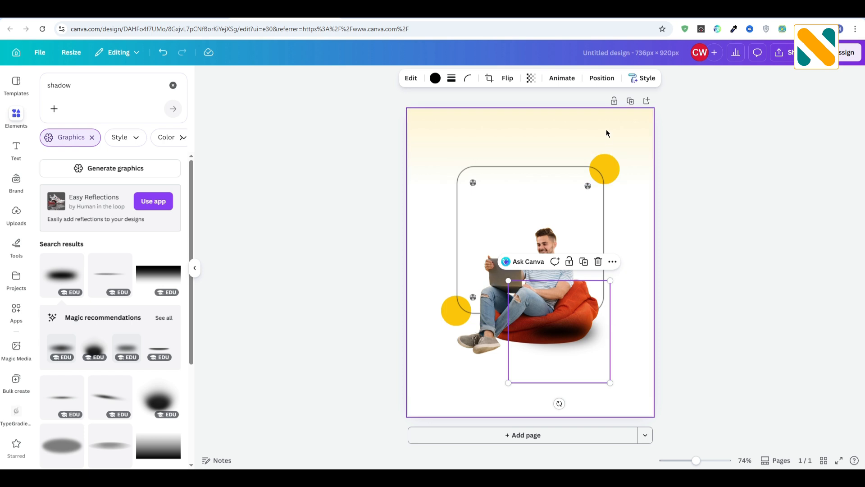
{"action": "left_click", "coordinate": [602, 78]}
{"action": "left_click_drag", "start_coordinate": [153, 158], "coordinate": [149, 199]}
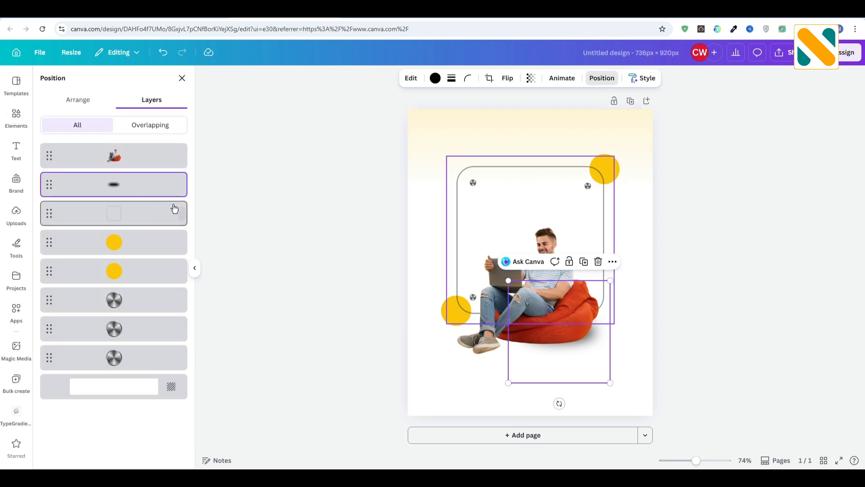
{"action": "left_click", "coordinate": [242, 175]}
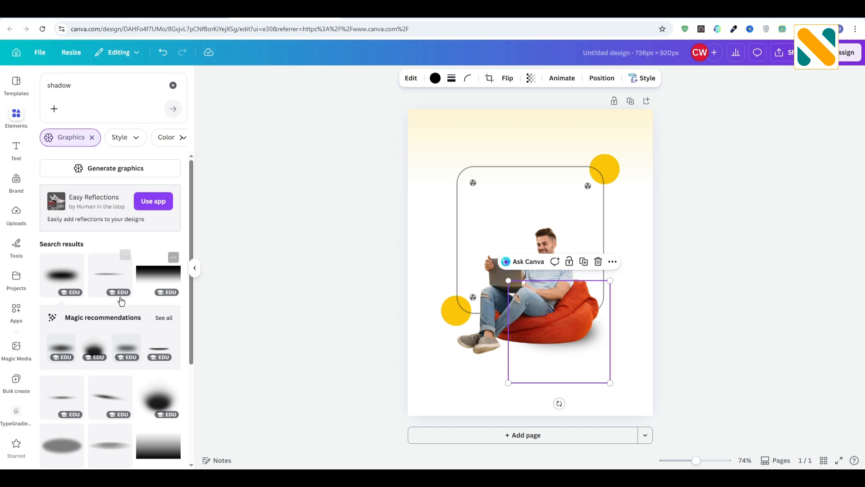
Add the slanted shadow graphic, shrink it and place it under the man's nearer shoe
{"action": "scroll", "coordinate": [119, 298], "scroll_direction": "down", "scroll_amount": 1}
{"action": "left_click", "coordinate": [113, 350]}
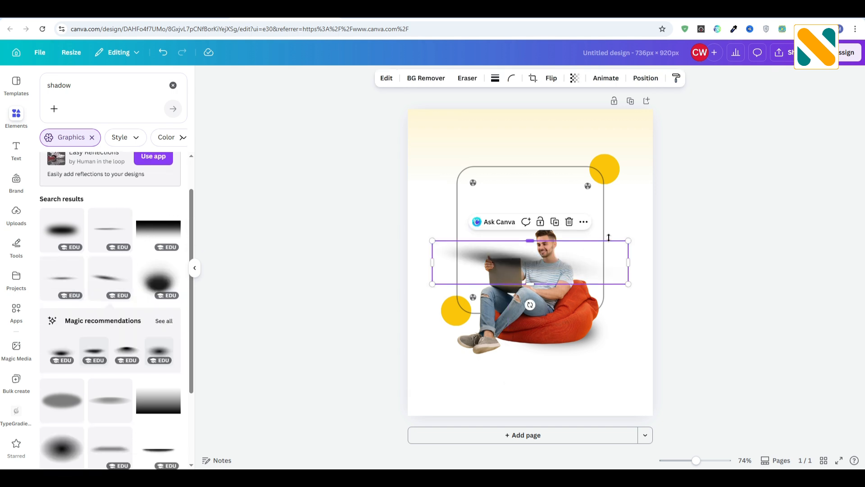
{"action": "left_click_drag", "start_coordinate": [628, 240], "coordinate": [491, 382]}
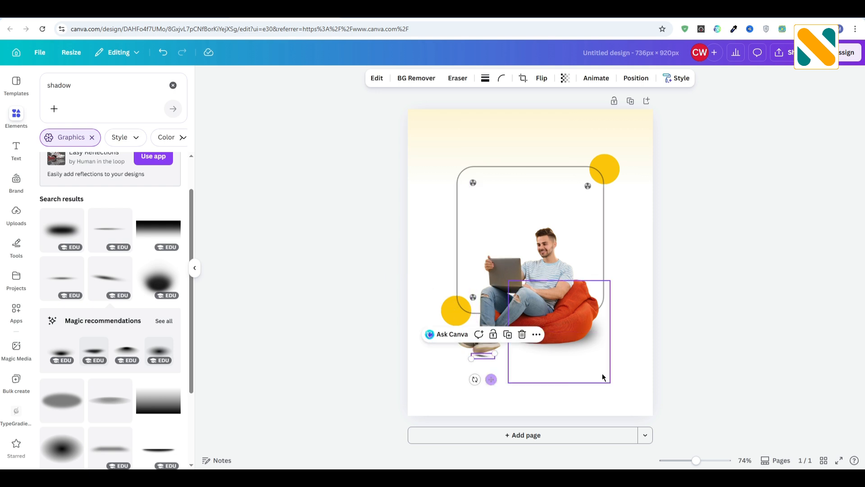
{"action": "left_click", "coordinate": [718, 339]}
Duplicate the small shoe shadow and place the copy under the man's other shoe
{"action": "left_click", "coordinate": [484, 359]}
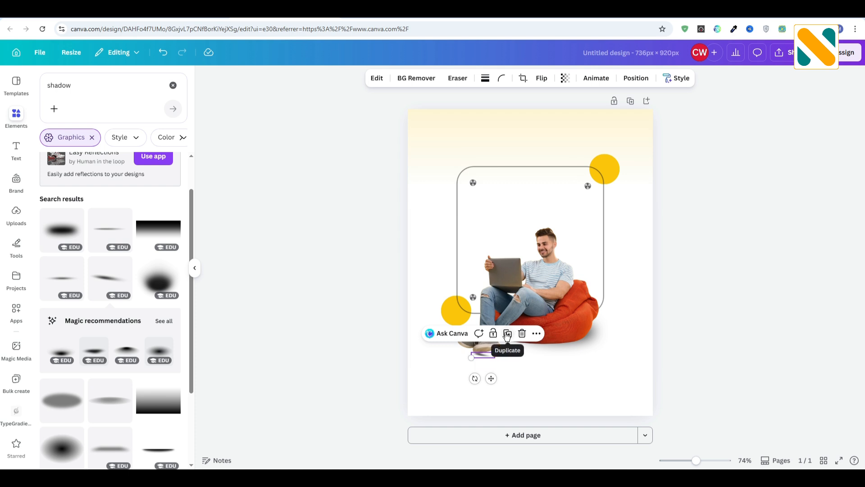
{"action": "left_click", "coordinate": [507, 334]}
{"action": "left_click_drag", "start_coordinate": [496, 383], "coordinate": [479, 373]}
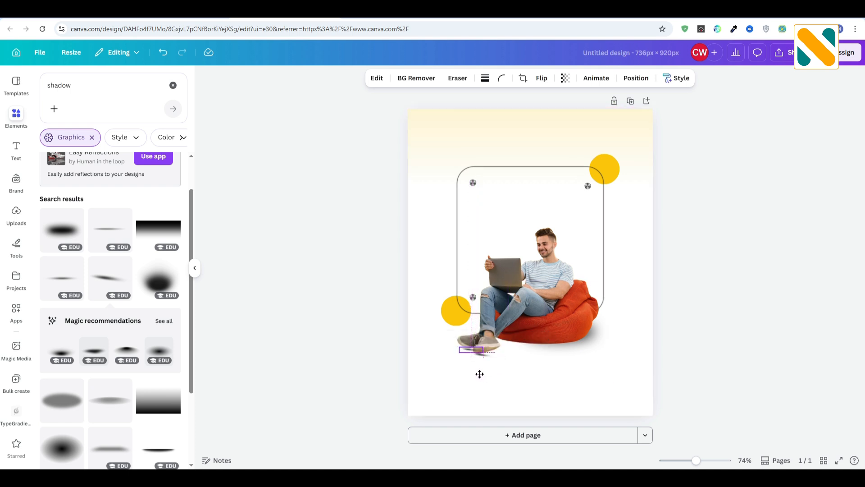
{"action": "left_click", "coordinate": [735, 333]}
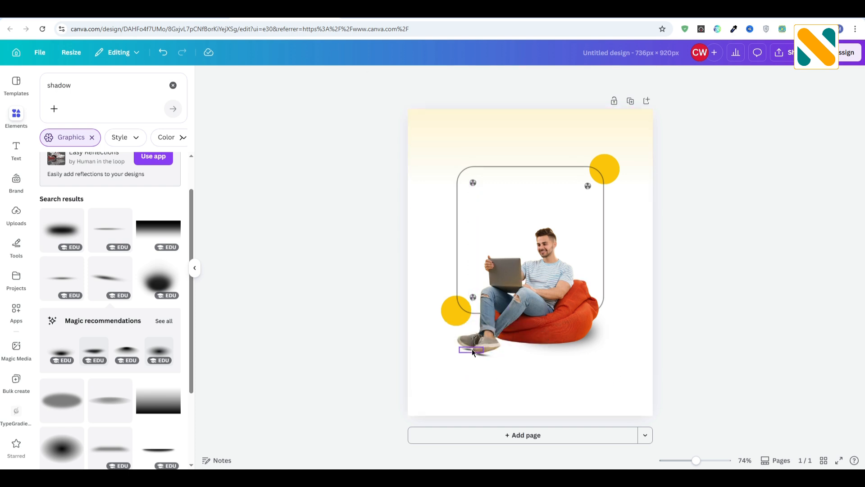
Move the two small shoe shadows below the man in the layer order
{"action": "left_click", "coordinate": [472, 350]}
{"action": "left_click", "coordinate": [734, 339]}
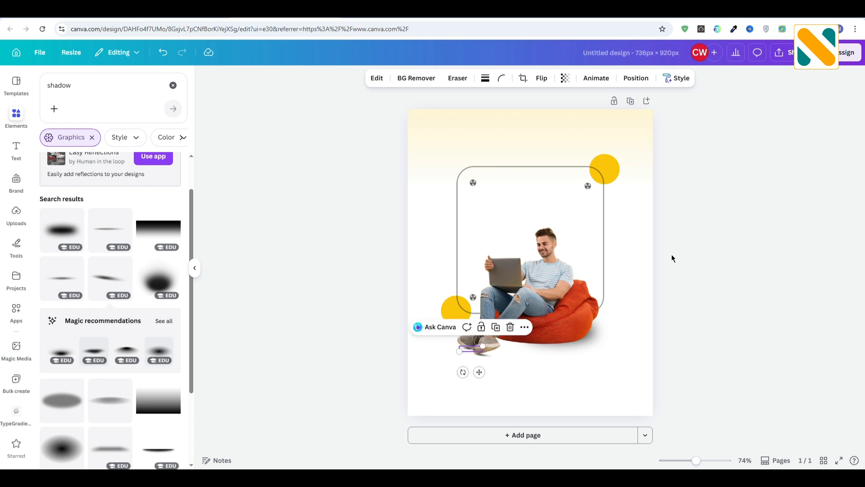
{"action": "left_click", "coordinate": [637, 82]}
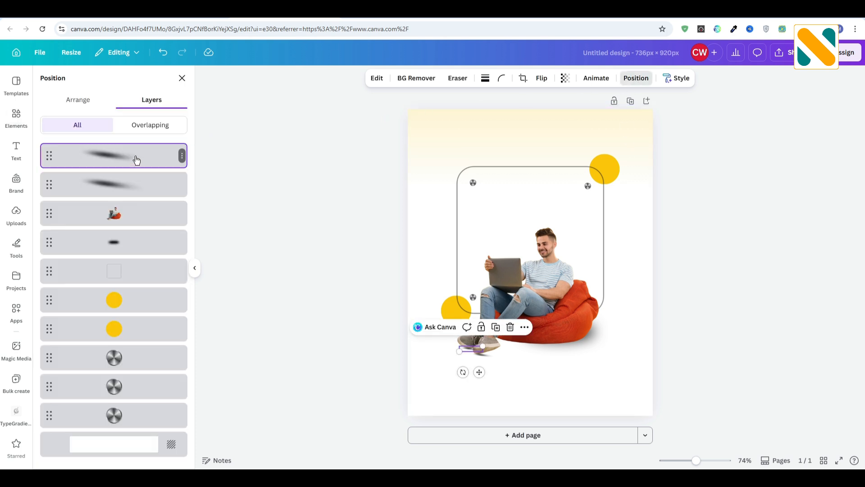
{"action": "left_click_drag", "start_coordinate": [136, 160], "coordinate": [132, 193]}
{"action": "left_click", "coordinate": [310, 192]}
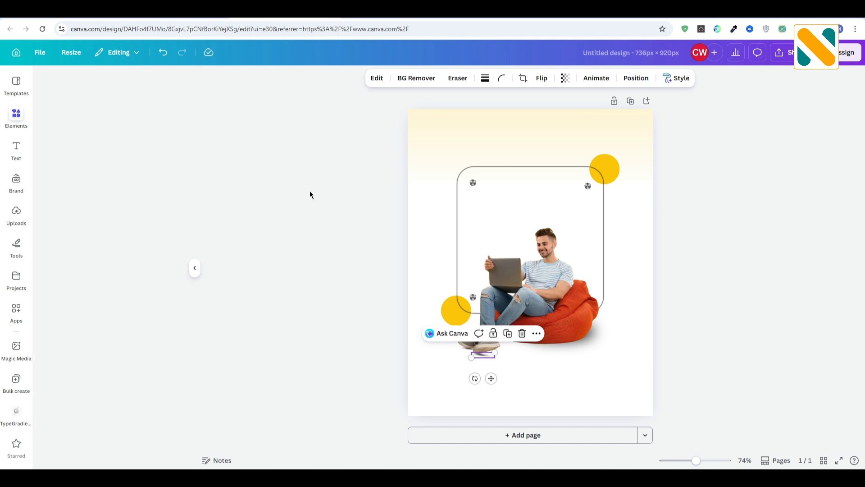
{"action": "left_click", "coordinate": [310, 192]}
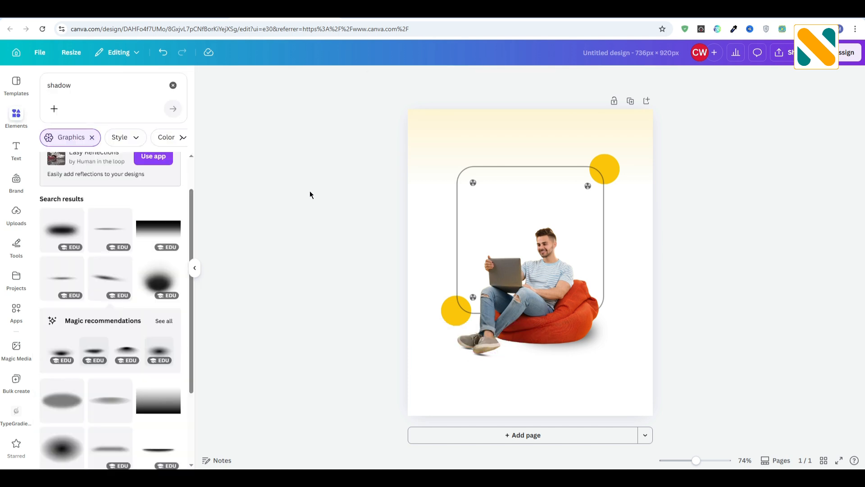
Search the graphics for "posting" and add the black circle with a plus sign to the poster
{"action": "left_click", "coordinate": [75, 105]}
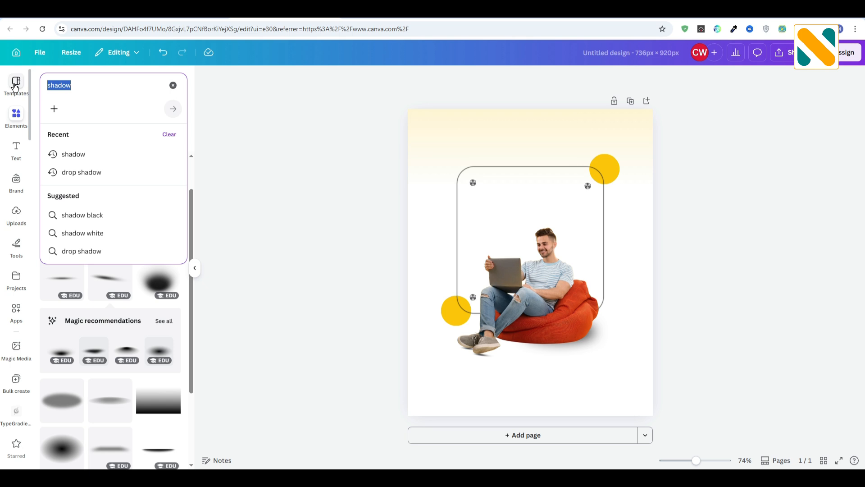
{"action": "type", "text": "posting"}
{"action": "key", "text": "Return"}
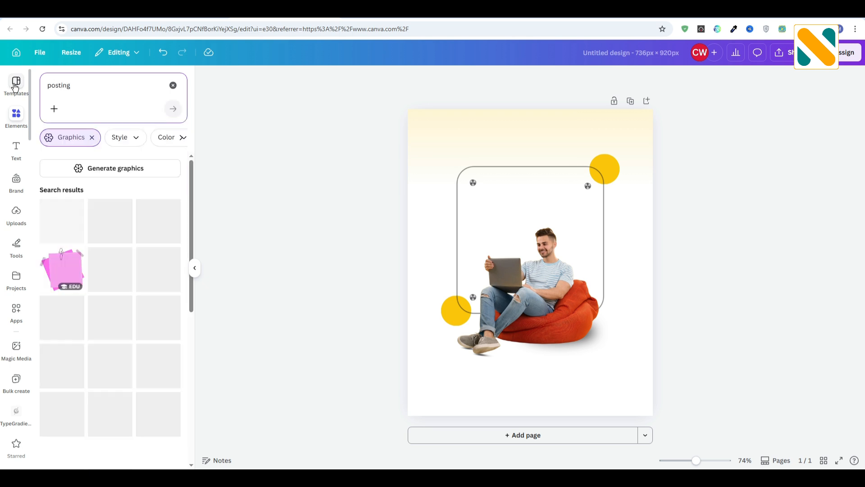
{"action": "scroll", "coordinate": [90, 315], "scroll_direction": "down", "scroll_amount": 2}
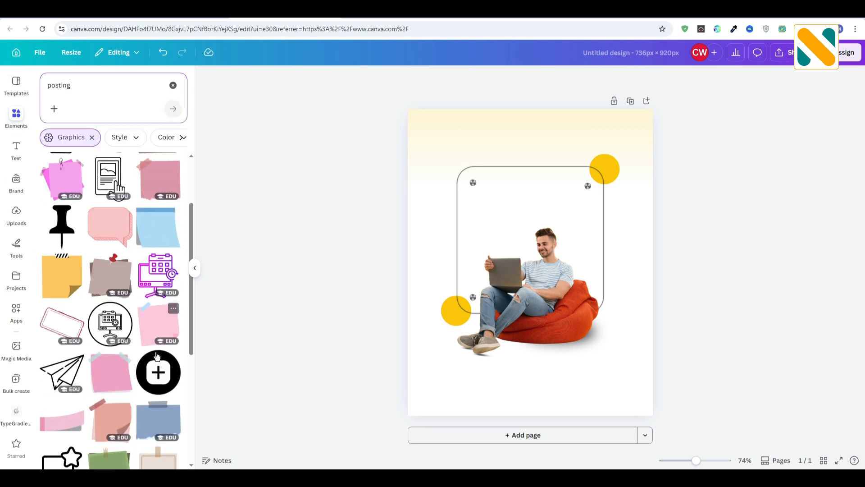
{"action": "left_click", "coordinate": [159, 370]}
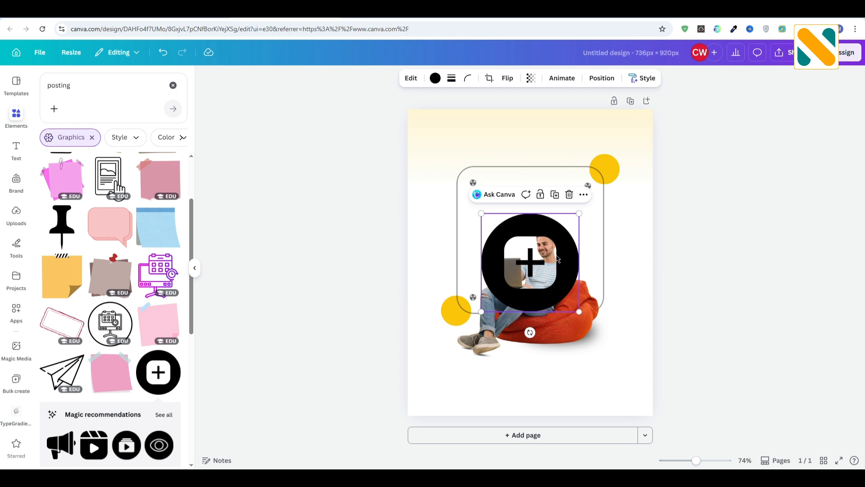
Move the plus icon off the man's head and recolor it yellow #fbc501
{"action": "left_click_drag", "start_coordinate": [552, 263], "coordinate": [530, 231]}
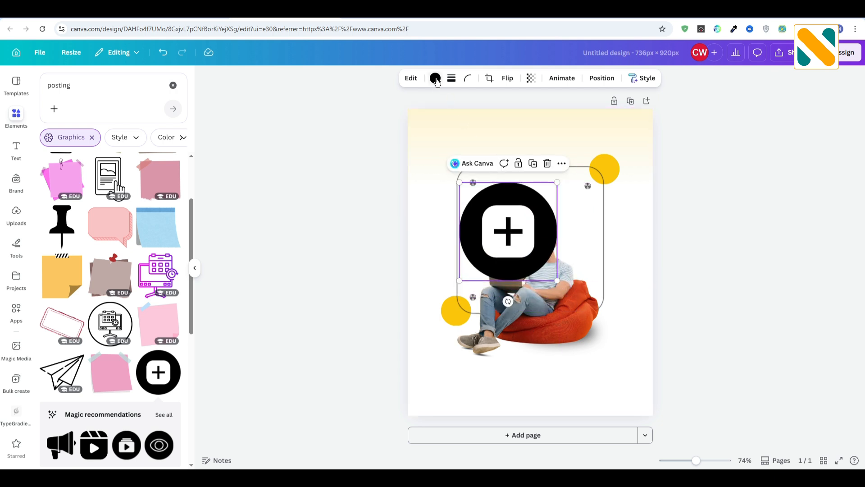
{"action": "left_click", "coordinate": [435, 78]}
{"action": "left_click", "coordinate": [93, 145]}
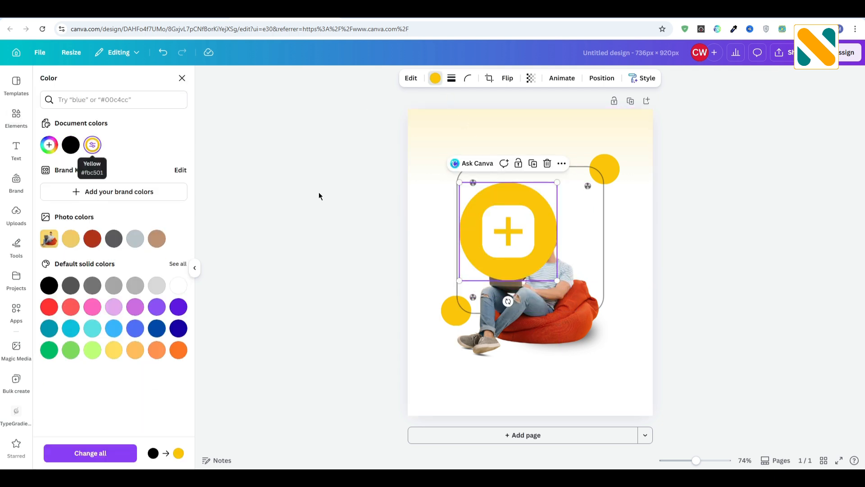
Shrink the plus icon and place it inside the rounded border, just below the upper-left screw
{"action": "left_click_drag", "start_coordinate": [557, 181], "coordinate": [473, 266]}
{"action": "left_click_drag", "start_coordinate": [474, 303], "coordinate": [489, 229]}
{"action": "scroll", "coordinate": [394, 202], "scroll_direction": "up", "scroll_amount": 5, "text": "ctrl"}
{"action": "scroll", "coordinate": [395, 203], "scroll_direction": "up", "scroll_amount": 2, "text": "ctrl"}
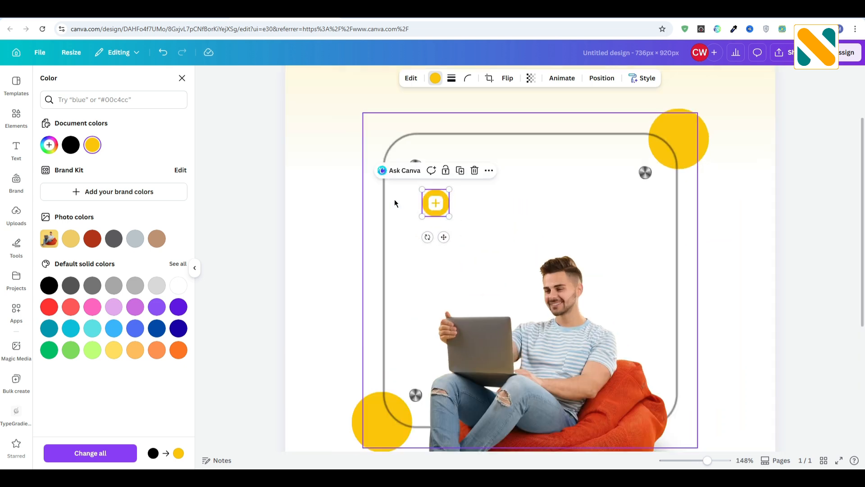
{"action": "left_click_drag", "start_coordinate": [436, 210], "coordinate": [444, 211]}
{"action": "left_click_drag", "start_coordinate": [450, 209], "coordinate": [440, 191]}
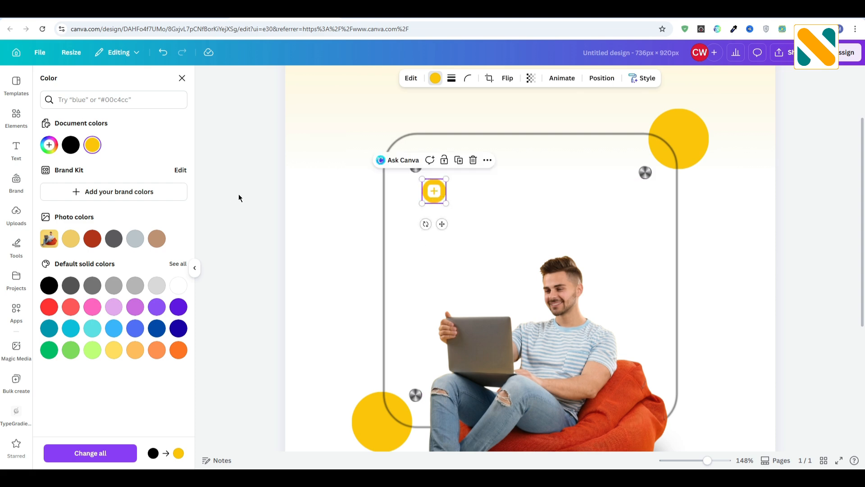
Search the graphics for "engagement" and add the solid black triangular people-network icon
{"action": "left_click", "coordinate": [16, 117]}
{"action": "type", "text": "engagement"}
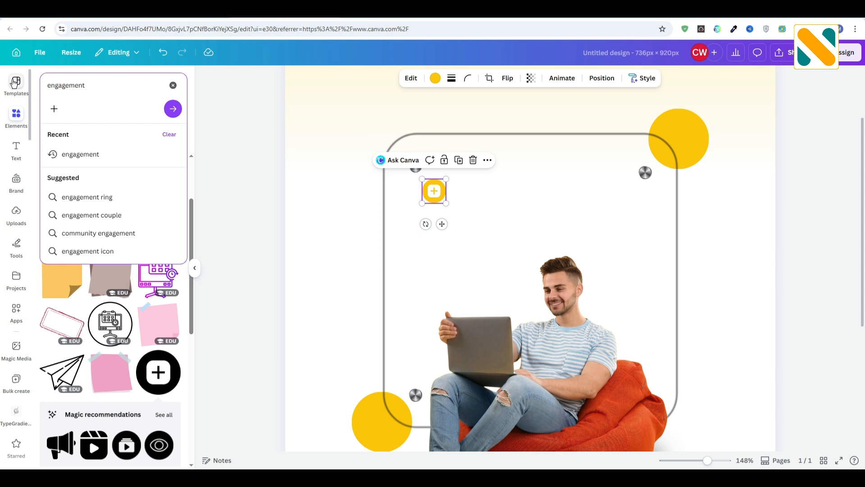
{"action": "key", "text": "Return"}
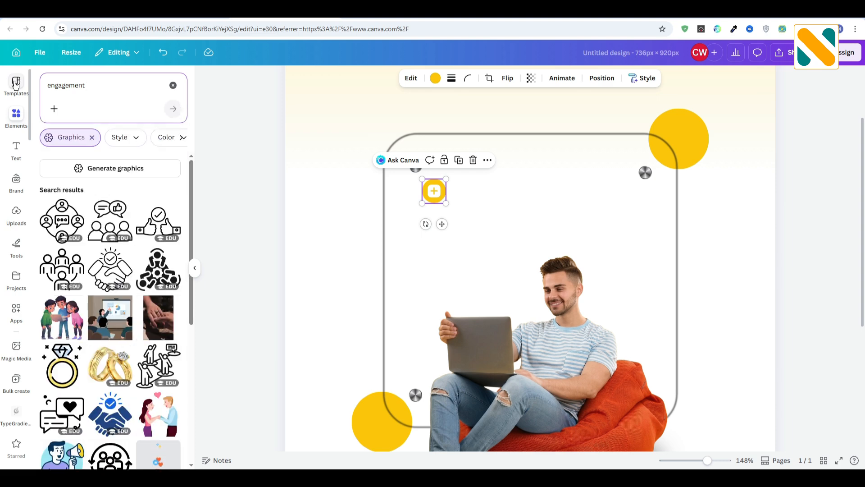
{"action": "left_click", "coordinate": [174, 268]}
Shrink the people-network icon to the plus icon's size, color it the document yellow and align it in the same row above the man
{"action": "left_click_drag", "start_coordinate": [567, 313], "coordinate": [599, 264]}
{"action": "left_click_drag", "start_coordinate": [662, 367], "coordinate": [501, 192]}
{"action": "left_click", "coordinate": [436, 78]}
{"action": "left_click", "coordinate": [114, 145]}
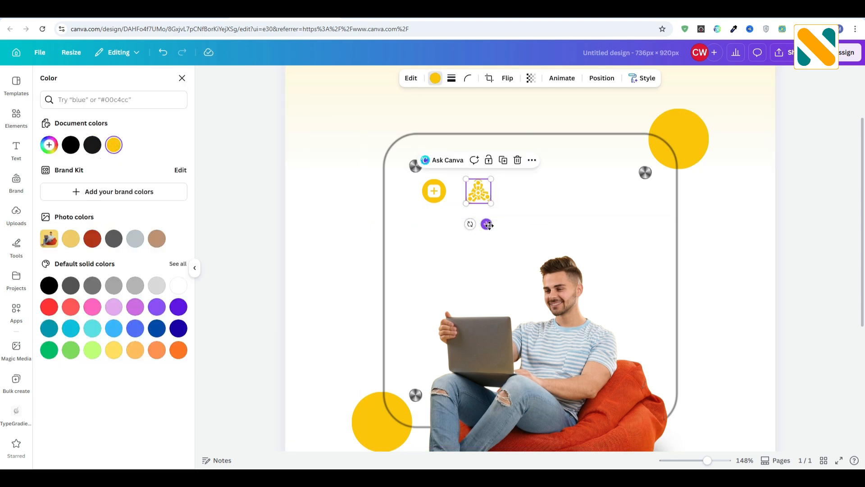
{"action": "left_click_drag", "start_coordinate": [486, 224], "coordinate": [553, 223]}
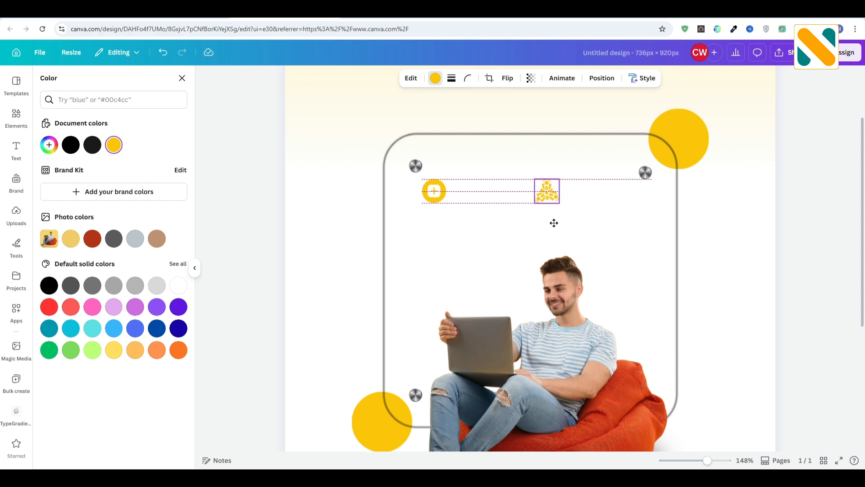
Search the graphics for "promotion" and add the solid black megaphone to the poster
{"action": "left_click", "coordinate": [16, 118]}
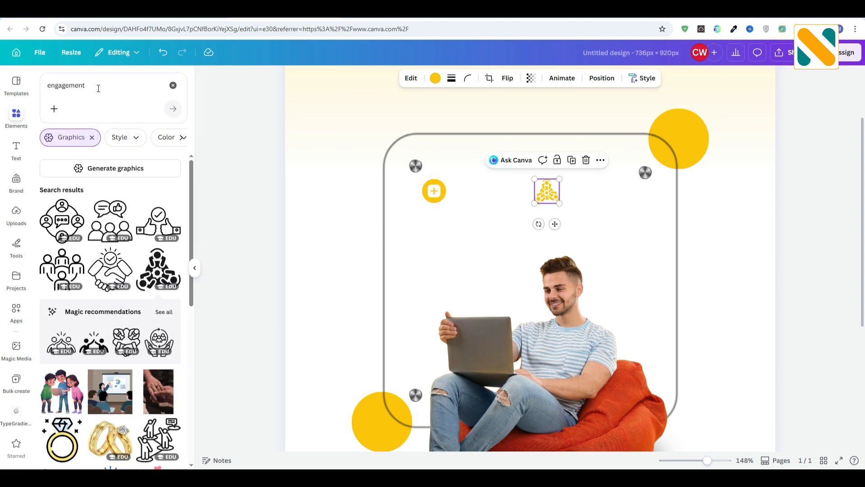
{"action": "left_click_drag", "start_coordinate": [98, 87], "coordinate": [37, 85]}
{"action": "type", "text": "prom"}
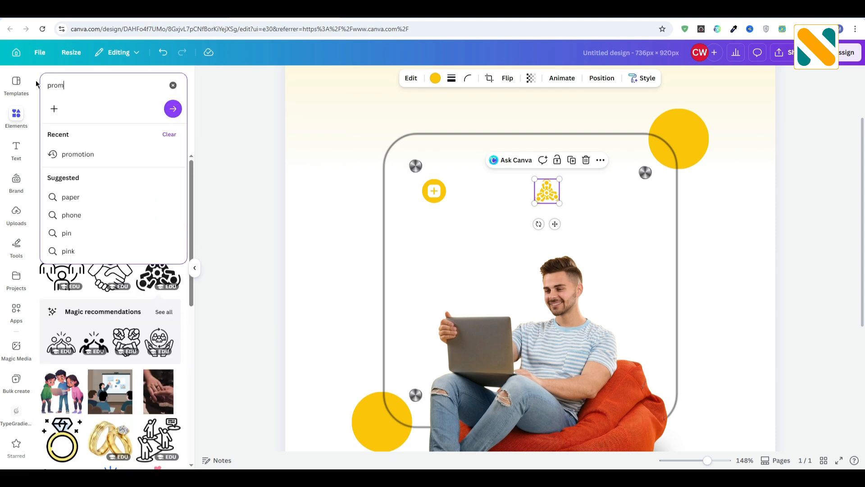
{"action": "type", "text": "otion"}
{"action": "key", "text": "Return"}
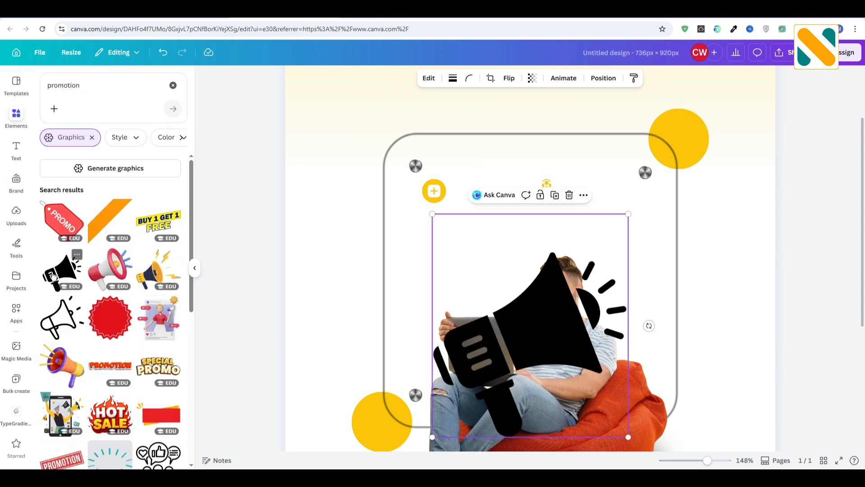
{"action": "left_click", "coordinate": [62, 271]}
Shrink the megaphone, place it directly below the plus icon and color it the document yellow
{"action": "left_click_drag", "start_coordinate": [629, 437], "coordinate": [502, 292]}
{"action": "left_click_drag", "start_coordinate": [465, 252], "coordinate": [455, 251]}
{"action": "left_click_drag", "start_coordinate": [492, 293], "coordinate": [435, 239]}
{"action": "left_click", "coordinate": [436, 78]}
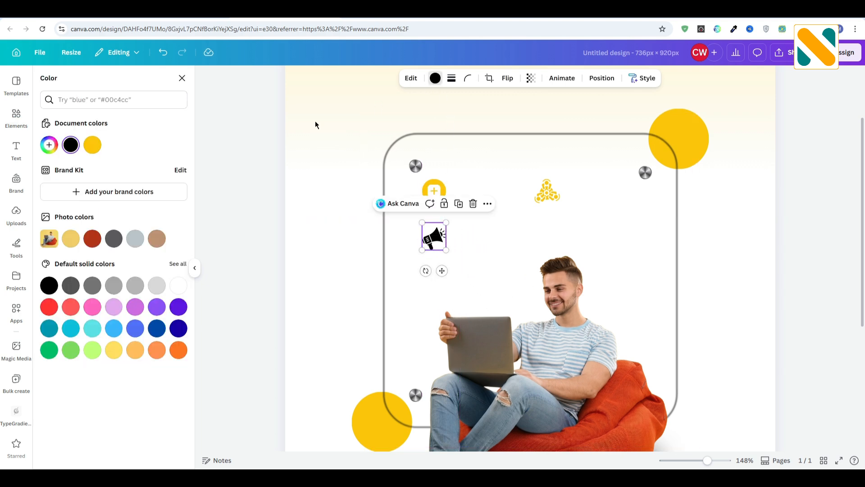
{"action": "left_click", "coordinate": [92, 145]}
Search the graphics for "analytics" and add the black bar chart with trend line and magnifying glass
{"action": "left_click", "coordinate": [16, 116]}
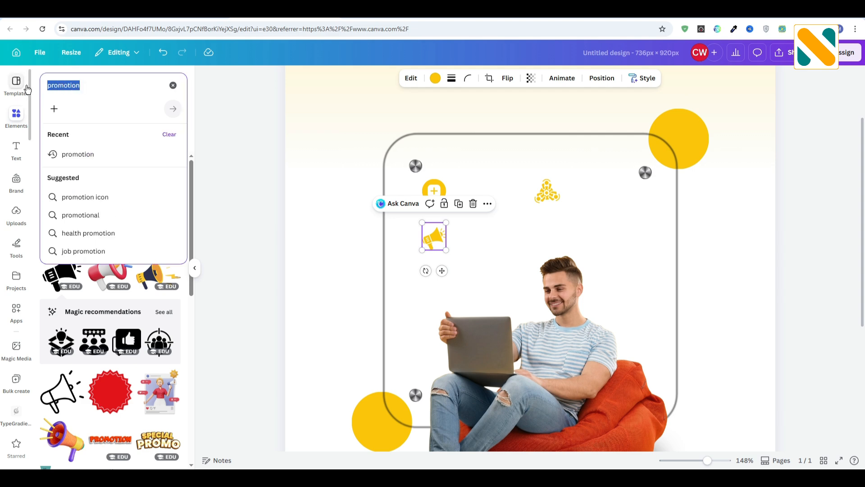
{"action": "type", "text": "analytics"}
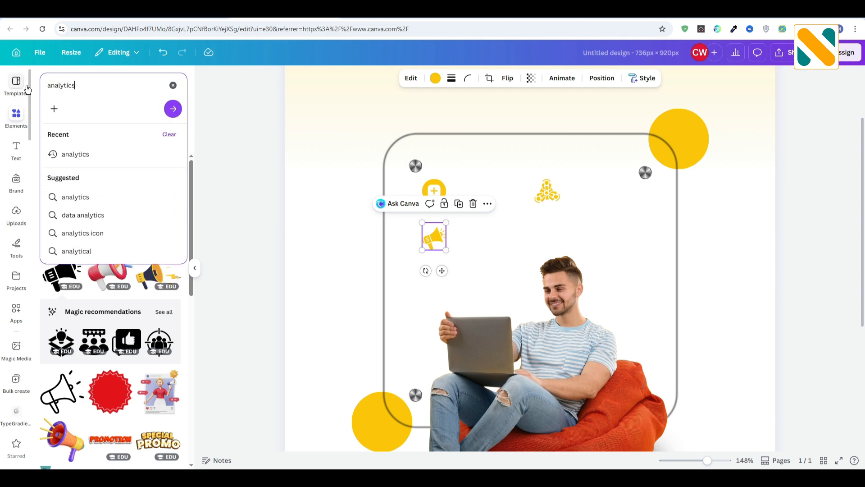
{"action": "key", "text": "Return"}
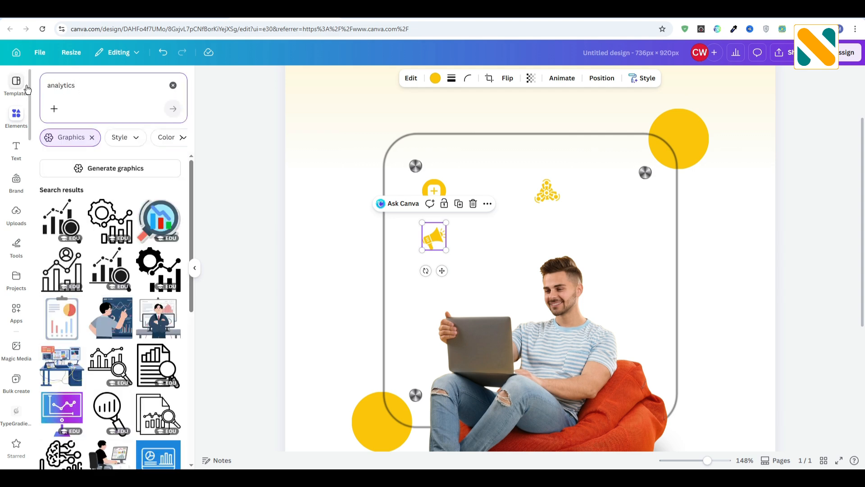
{"action": "left_click", "coordinate": [68, 207]}
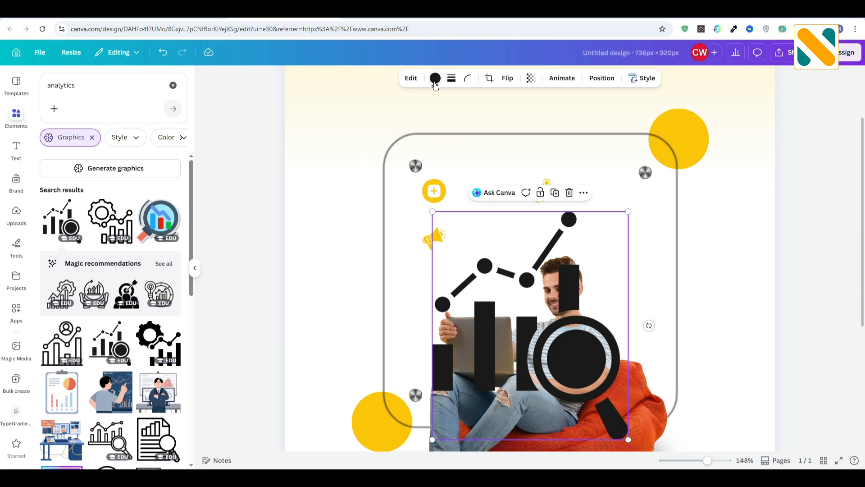
Color the analytics icon the document yellow, shrink it and place it below the people-network icon, level with the megaphone
{"action": "left_click", "coordinate": [435, 77]}
{"action": "left_click_drag", "start_coordinate": [432, 440], "coordinate": [535, 321]}
{"action": "left_click_drag", "start_coordinate": [623, 315], "coordinate": [549, 238]}
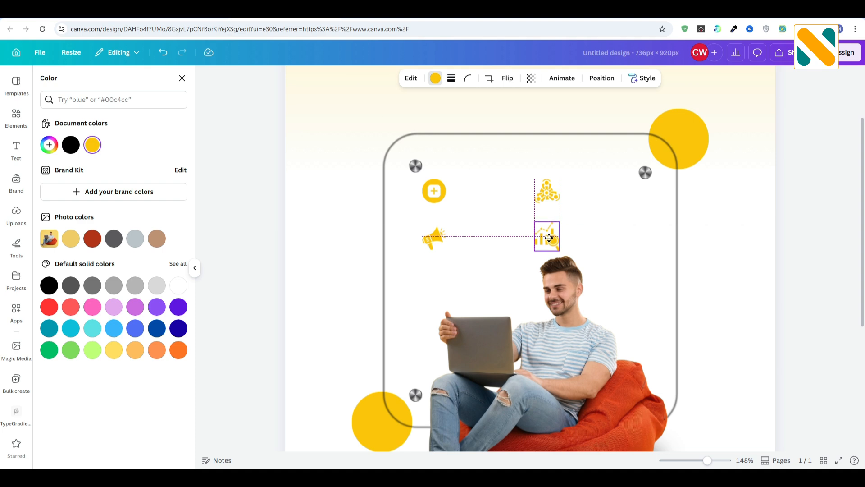
{"action": "left_click", "coordinate": [817, 258]}
Select all four yellow icons together, scale them down slightly and shift them a little lower inside the border
{"action": "scroll", "coordinate": [814, 259], "scroll_direction": "down", "scroll_amount": 3}
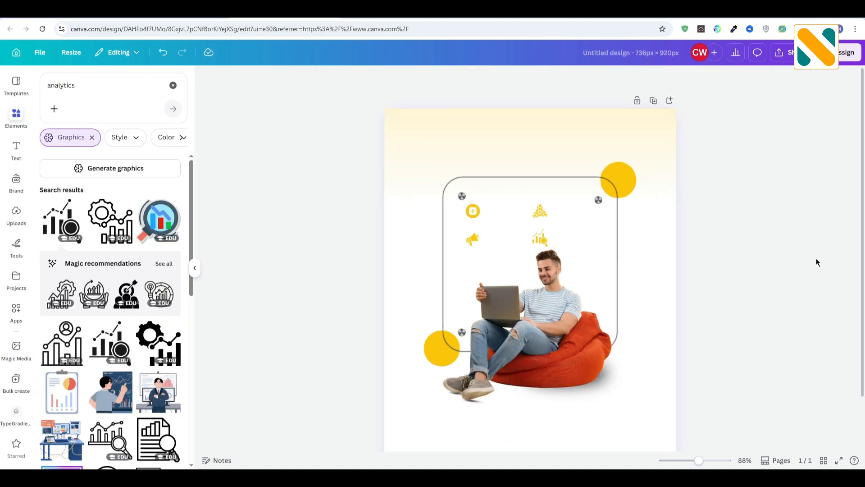
{"action": "scroll", "coordinate": [817, 262], "scroll_direction": "up", "scroll_amount": 2}
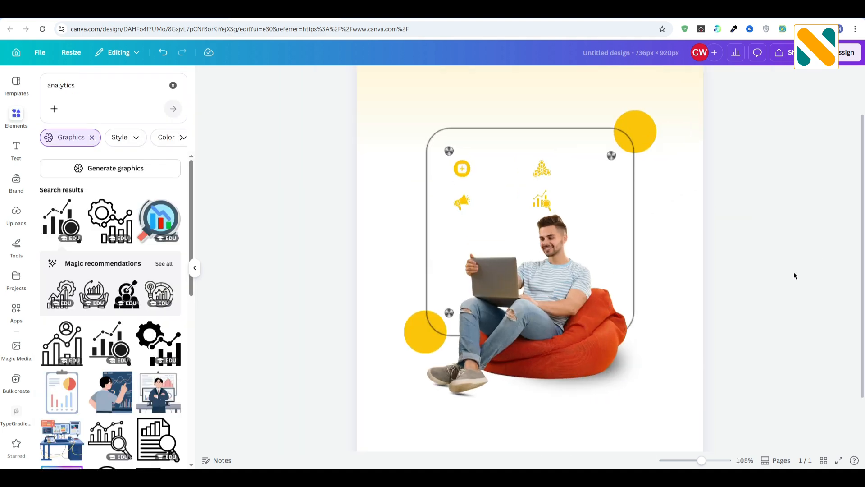
{"action": "left_click", "coordinate": [463, 170]}
{"action": "left_click", "coordinate": [552, 173], "text": "shift"}
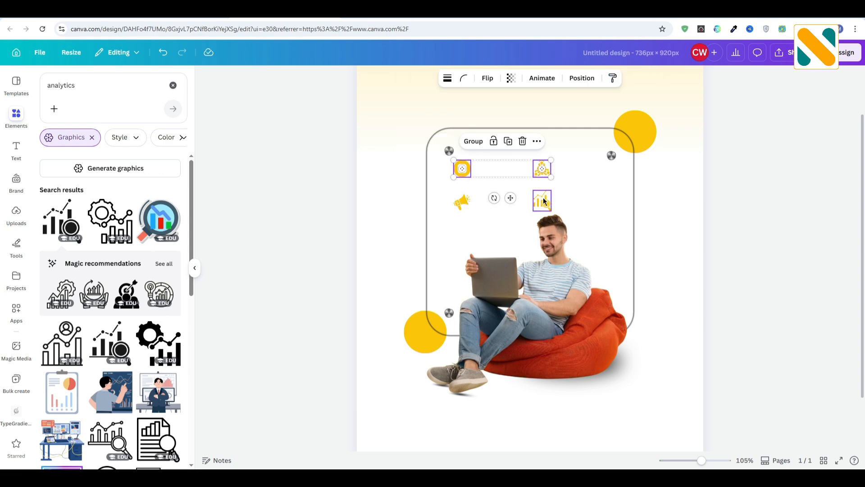
{"action": "left_click", "coordinate": [466, 205], "text": "shift"}
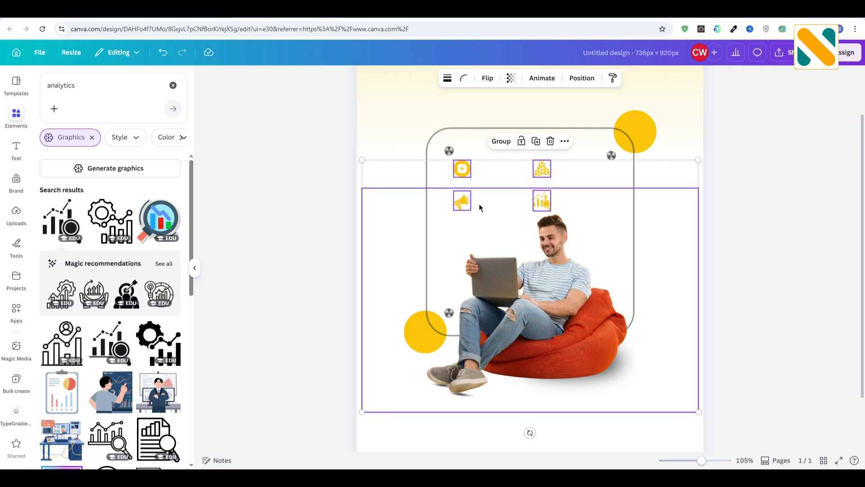
{"action": "left_click", "coordinate": [481, 206], "text": "shift"}
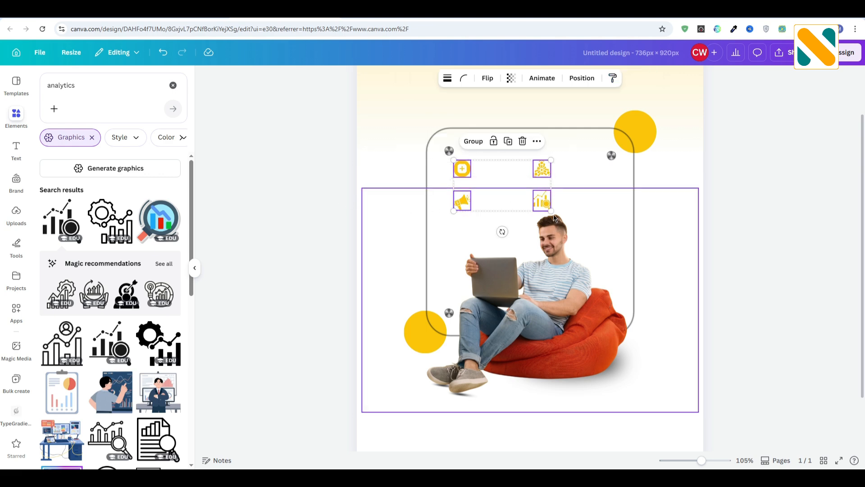
{"action": "left_click_drag", "start_coordinate": [551, 210], "coordinate": [546, 209]}
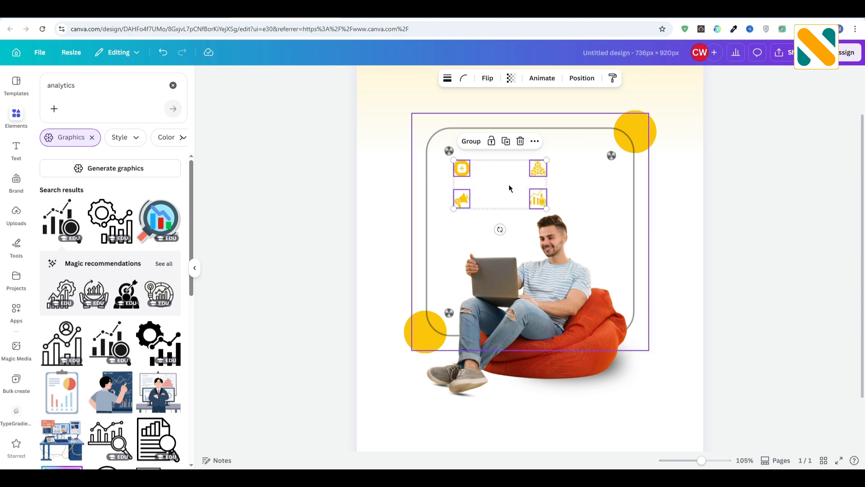
{"action": "left_click", "coordinate": [763, 208]}
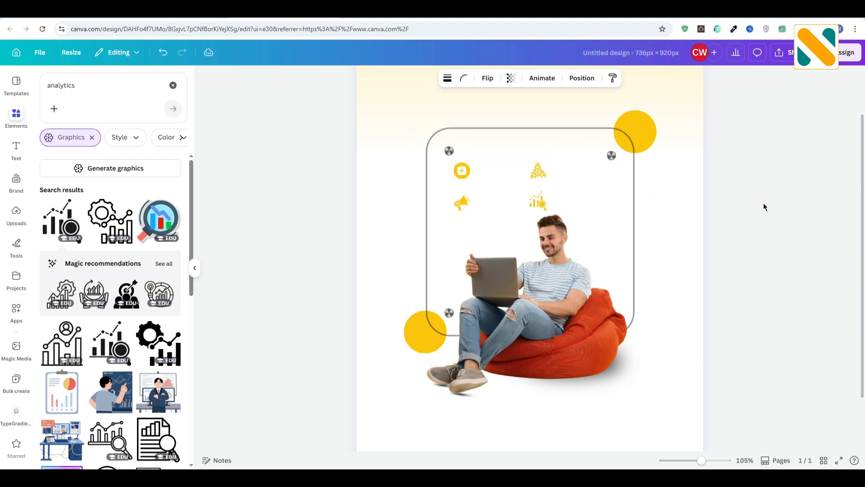
Select the people-network and analytics icons together and move them slightly right to widen the gap between the icon columns
{"action": "left_click", "coordinate": [537, 170]}
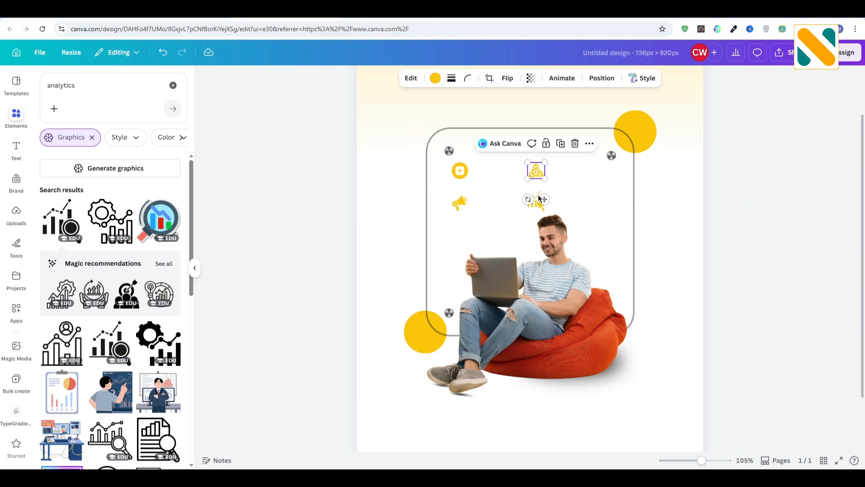
{"action": "left_click", "coordinate": [537, 201], "text": "shift"}
{"action": "left_click", "coordinate": [718, 216]}
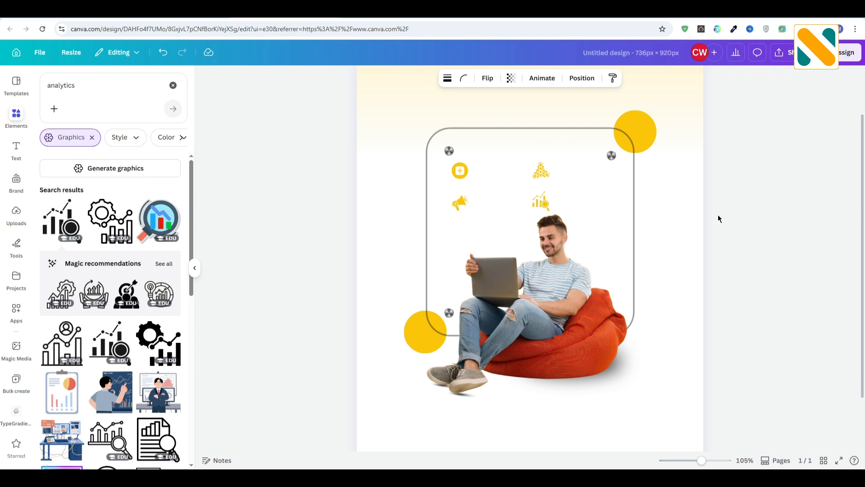
Add a subheading reading "Inconsistent Posting" with each word on its own line, and left-align it
{"action": "left_click", "coordinate": [13, 157]}
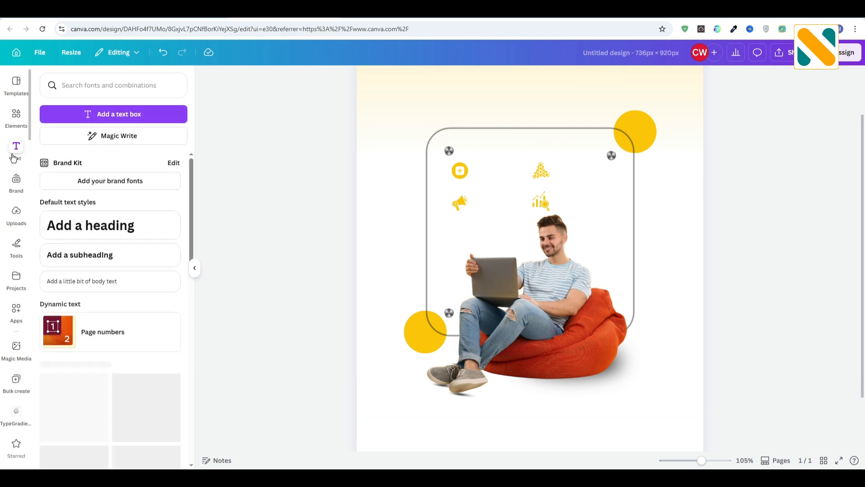
{"action": "left_click", "coordinate": [85, 263]}
{"action": "left_click", "coordinate": [356, 243]}
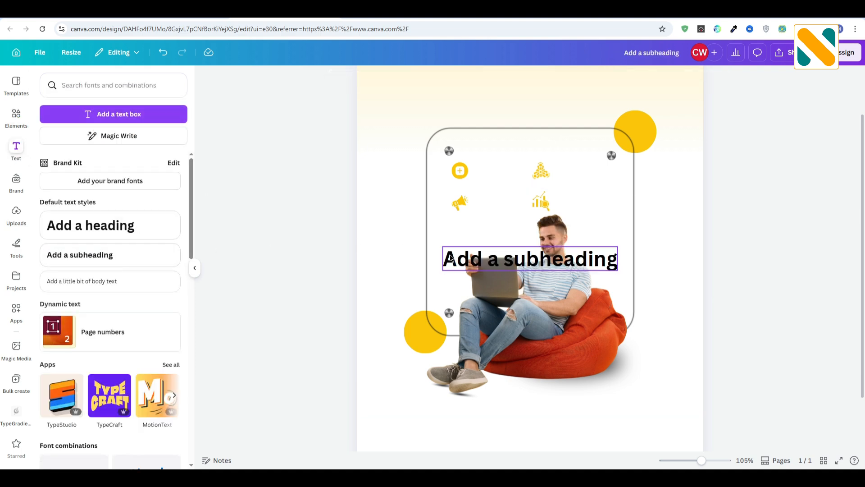
{"action": "double_click", "coordinate": [468, 263]}
{"action": "type", "text": "In"}
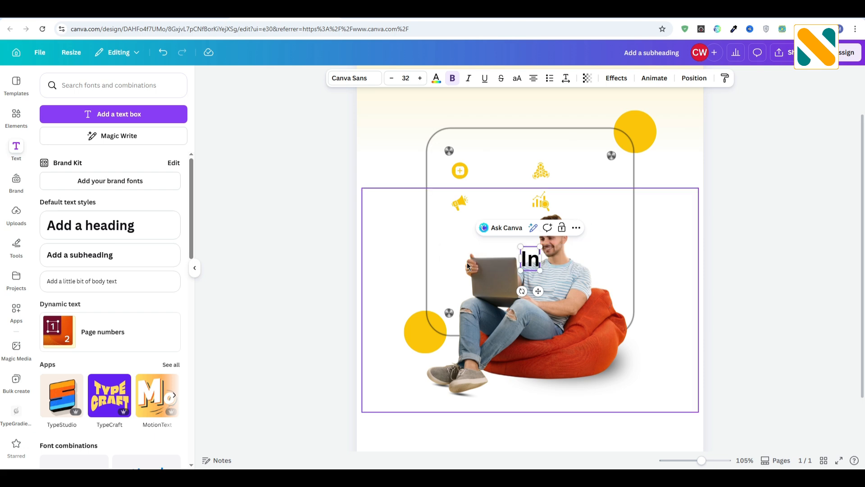
{"action": "type", "text": "consistent"}
{"action": "key", "text": "Return"}
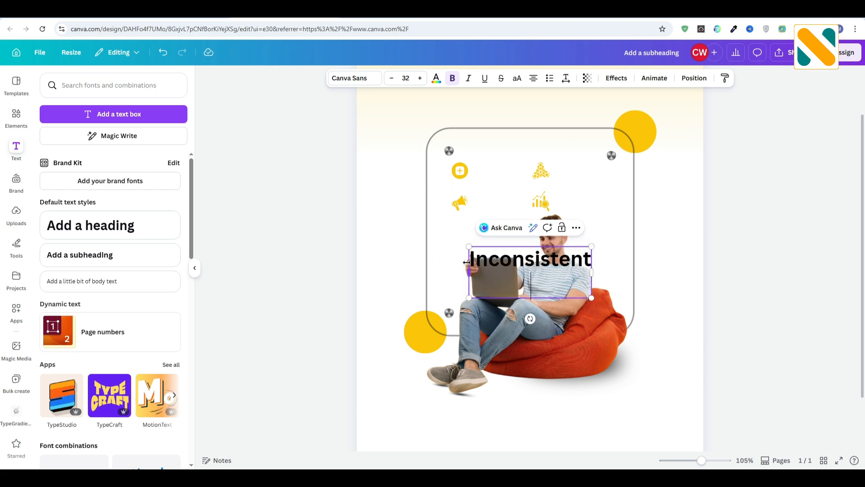
{"action": "type", "text": "Posting"}
{"action": "key", "text": "Escape"}
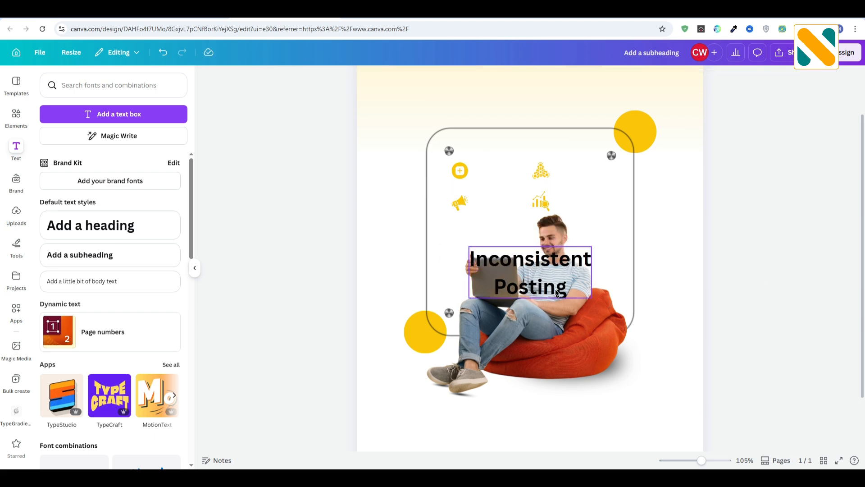
{"action": "left_click", "coordinate": [532, 79]}
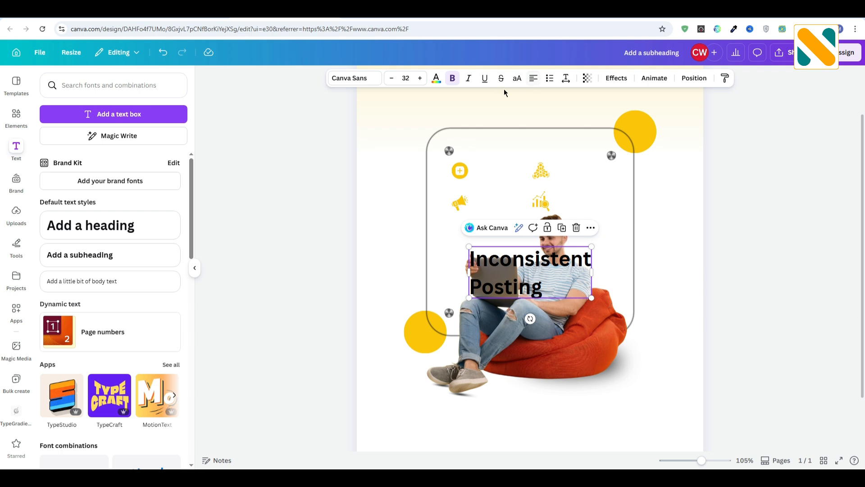
Set the "Inconsistent Posting" text in Poppins Regular and tighten its line spacing
{"action": "left_click", "coordinate": [353, 79]}
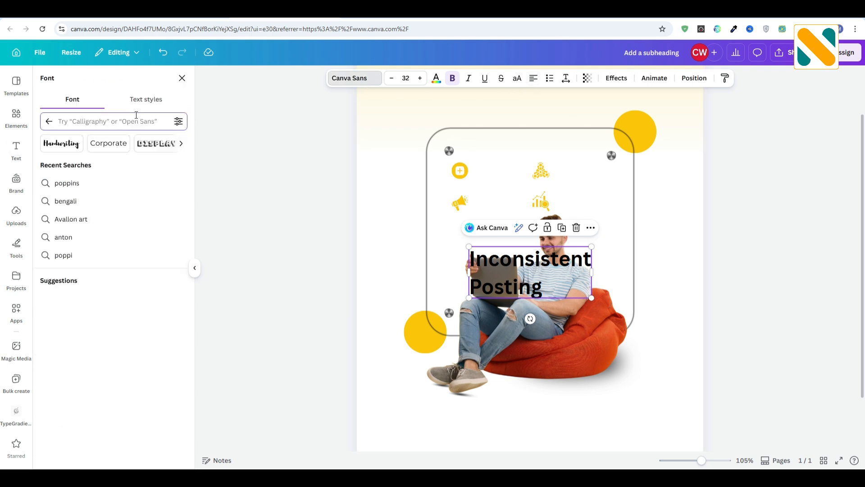
{"action": "type", "text": "poppins"}
{"action": "key", "text": "Return"}
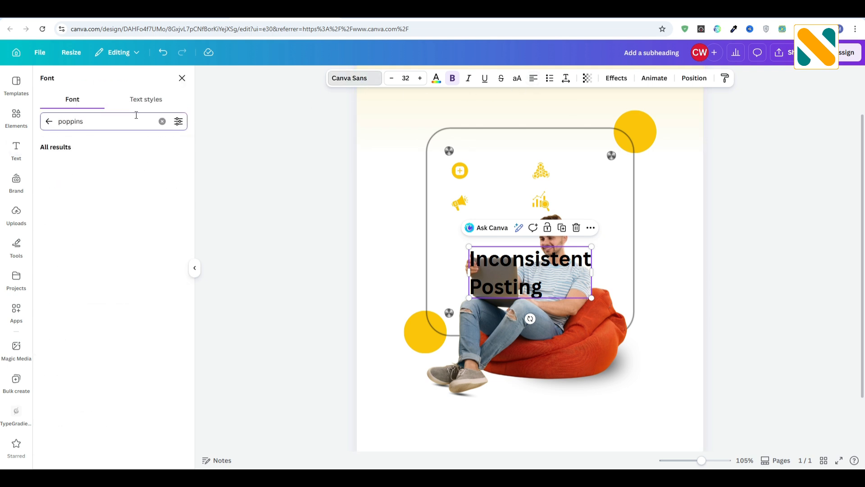
{"action": "left_click", "coordinate": [72, 165]}
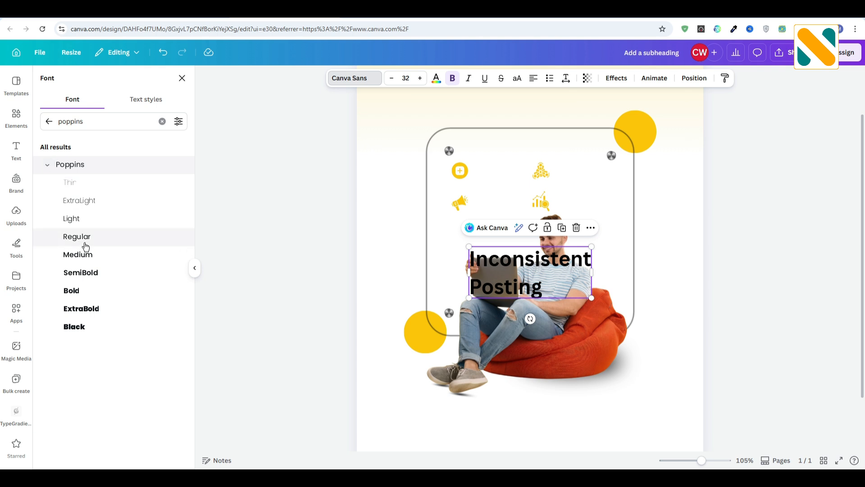
{"action": "left_click", "coordinate": [86, 244]}
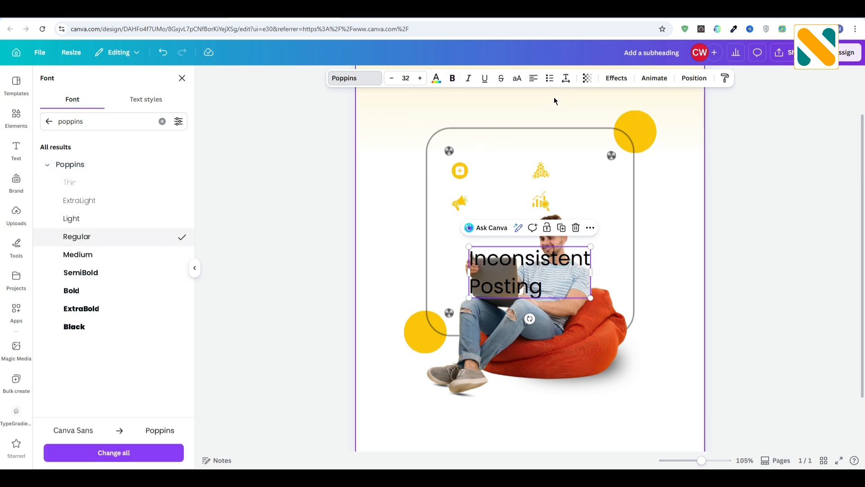
{"action": "left_click", "coordinate": [566, 79]}
{"action": "left_click_drag", "start_coordinate": [553, 145], "coordinate": [536, 145]}
Scale the "Inconsistent Posting" text down to about size 11.9 and place it directly beside the yellow plus icon
{"action": "left_click", "coordinate": [542, 265]}
{"action": "left_click_drag", "start_coordinate": [542, 266], "coordinate": [544, 182]}
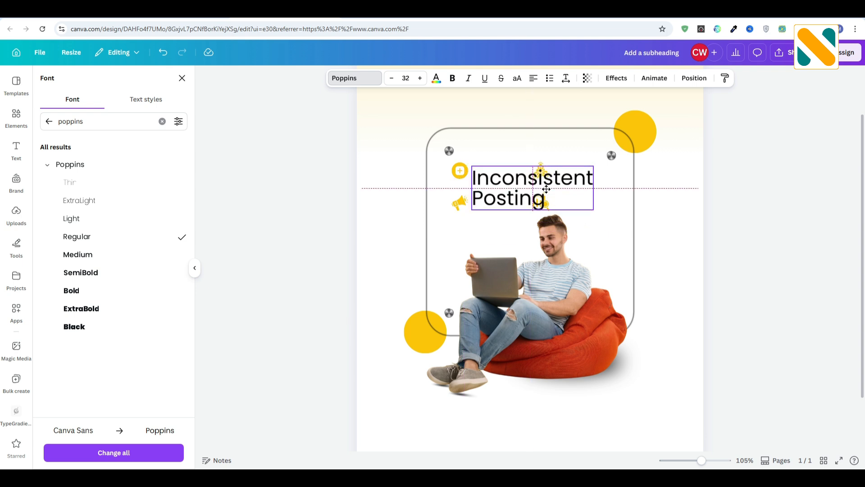
{"action": "left_click_drag", "start_coordinate": [593, 206], "coordinate": [520, 180]}
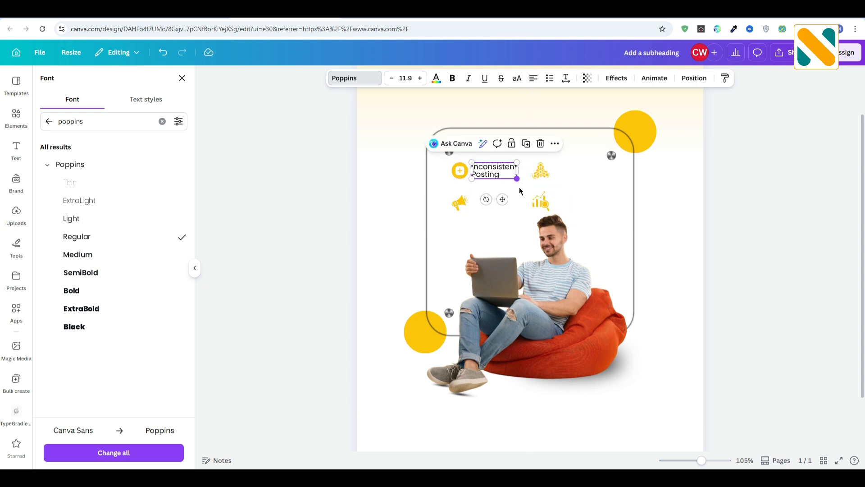
{"action": "left_click_drag", "start_coordinate": [504, 201], "coordinate": [503, 199]}
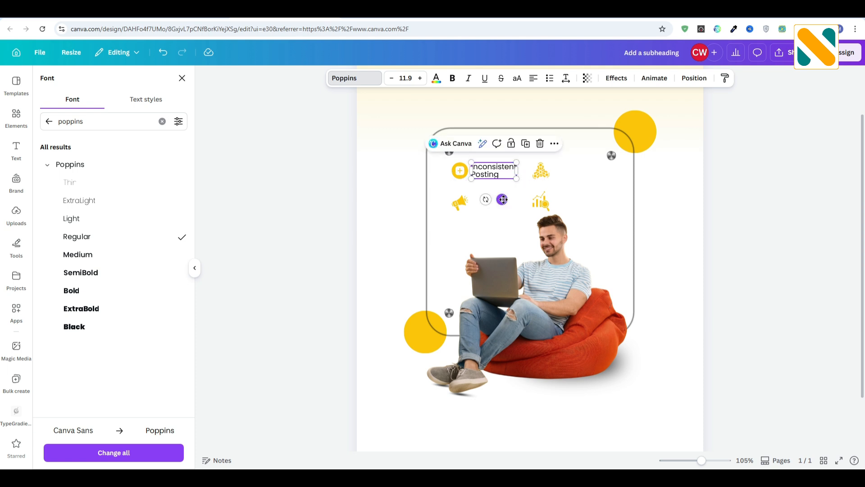
Duplicate the "Inconsistent Posting" label beside the people-network icon and reword the copy as "Lack of Engagement"
{"action": "left_click", "coordinate": [526, 144]}
{"action": "left_click_drag", "start_coordinate": [503, 182], "coordinate": [579, 175]}
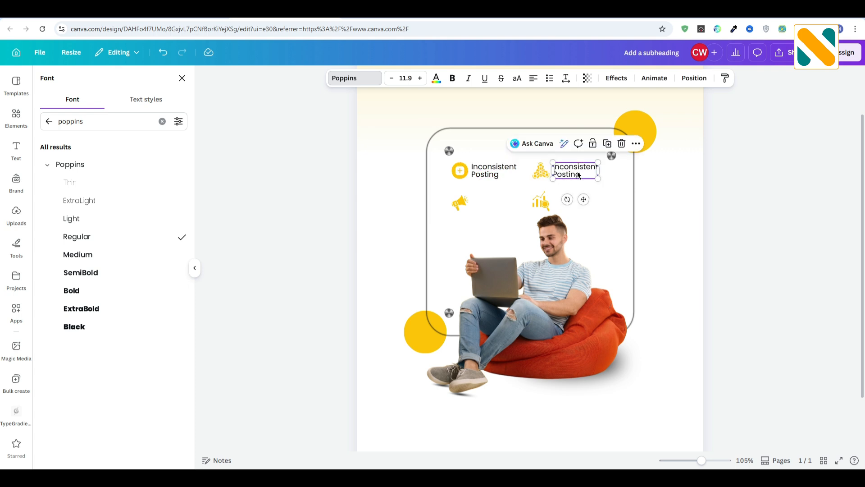
{"action": "double_click", "coordinate": [577, 172]}
{"action": "type", "text": "Lack"}
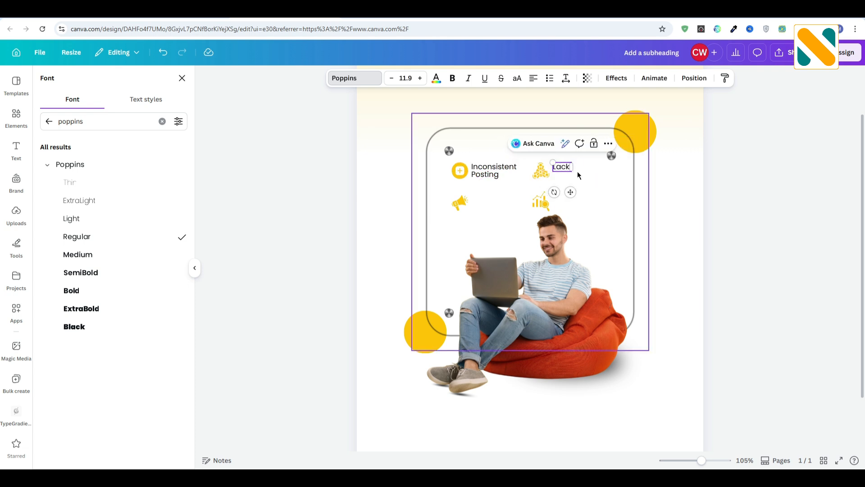
{"action": "type", "text": " of Engagement"}
{"action": "key", "text": "Escape"}
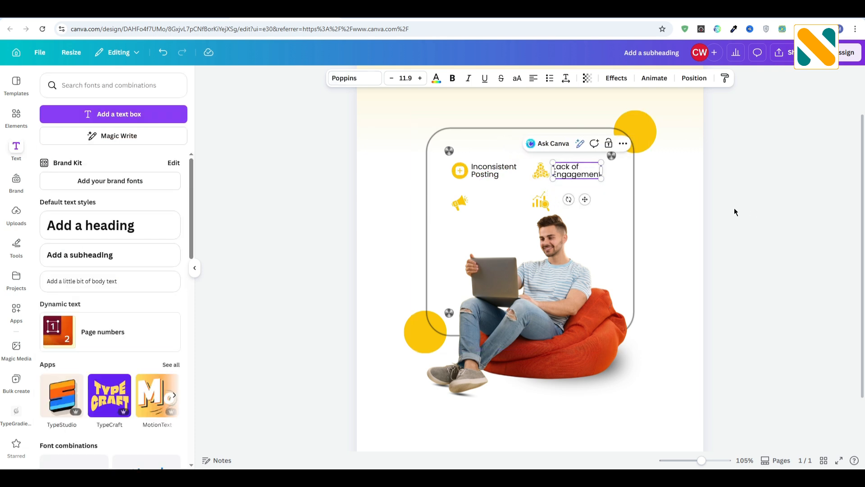
Duplicate the "Inconsistent Posting" label beside the megaphone icon and reword the copy as "Over Promotion"
{"action": "left_click", "coordinate": [500, 174]}
{"action": "left_click", "coordinate": [540, 143]}
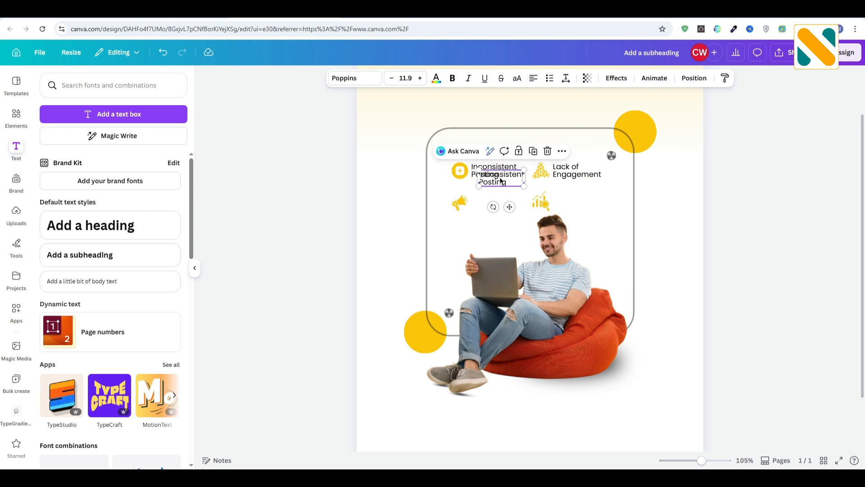
{"action": "left_click_drag", "start_coordinate": [502, 180], "coordinate": [490, 200]}
{"action": "double_click", "coordinate": [490, 200]}
{"action": "type", "text": "O"}
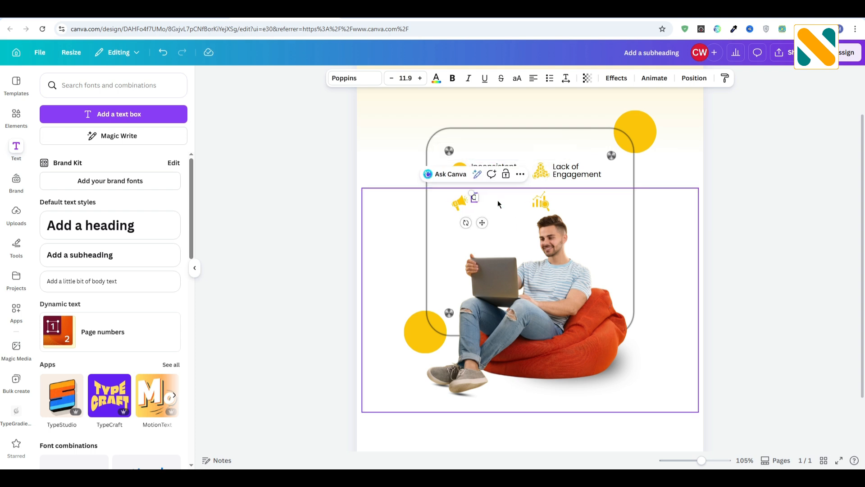
{"action": "type", "text": "ver Promotion"}
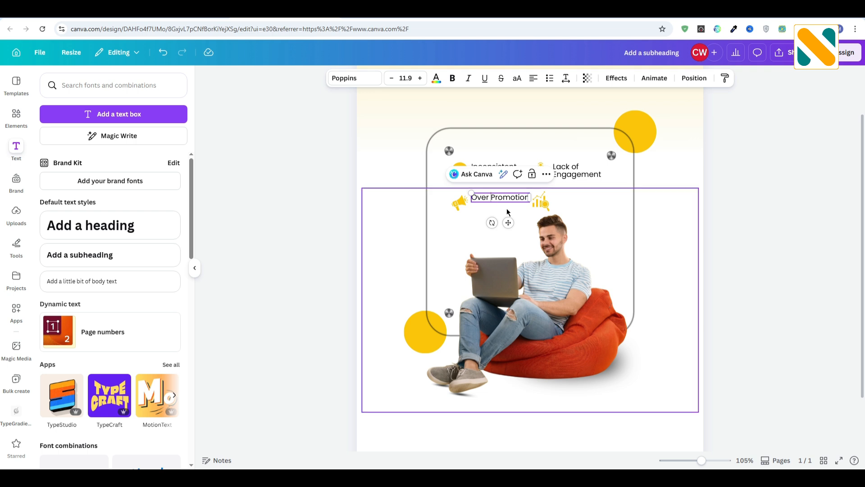
Wrap "Over Promotion" onto two lines, then place a copy beside the analytics icon and reword it as "Ignoring Analytics"
{"action": "left_click_drag", "start_coordinate": [532, 200], "coordinate": [577, 199]}
{"action": "left_click", "coordinate": [522, 175]}
{"action": "double_click", "coordinate": [578, 199]}
{"action": "type", "text": "Ignor"}
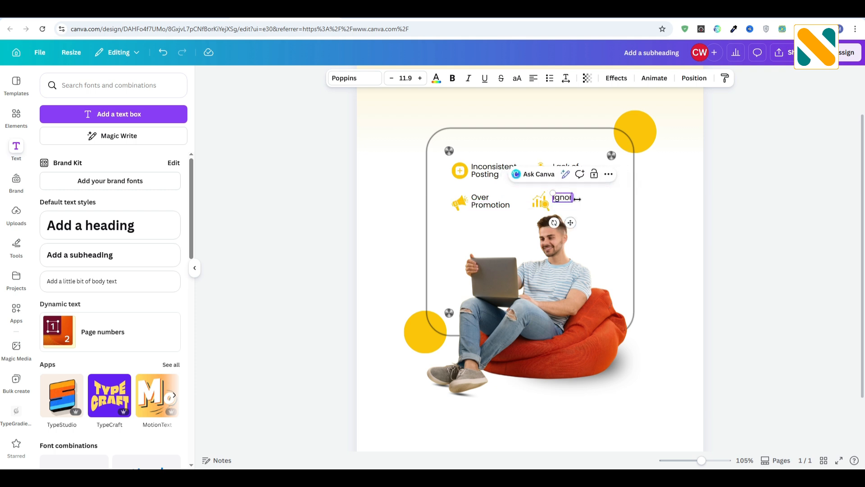
{"action": "type", "text": "ing Analytics"}
{"action": "left_click", "coordinate": [775, 230]}
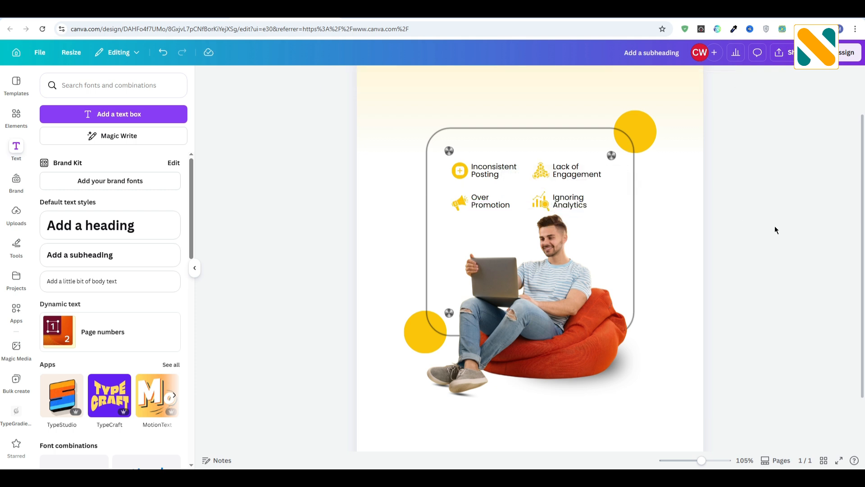
Add a plain black line with stroke weight 2, placed horizontally in the cream area above the rounded border
{"action": "key", "text": "ctrl+alt+0"}
{"action": "left_click", "coordinate": [13, 116]}
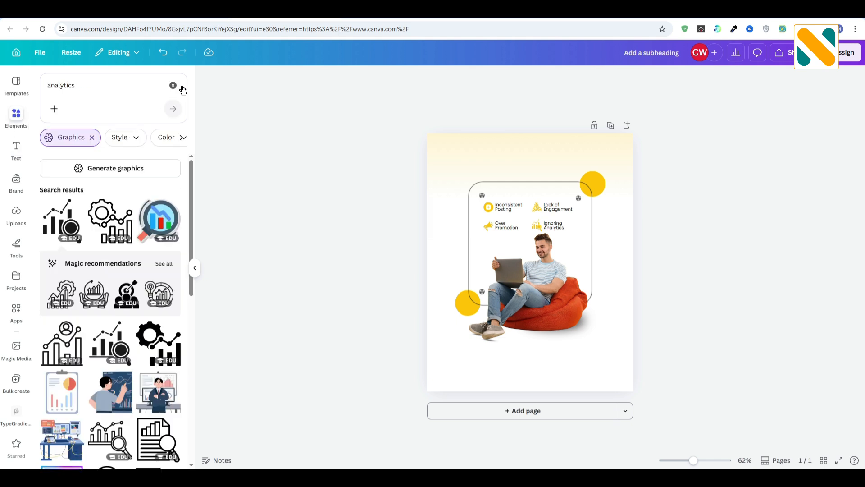
{"action": "left_click", "coordinate": [63, 256]}
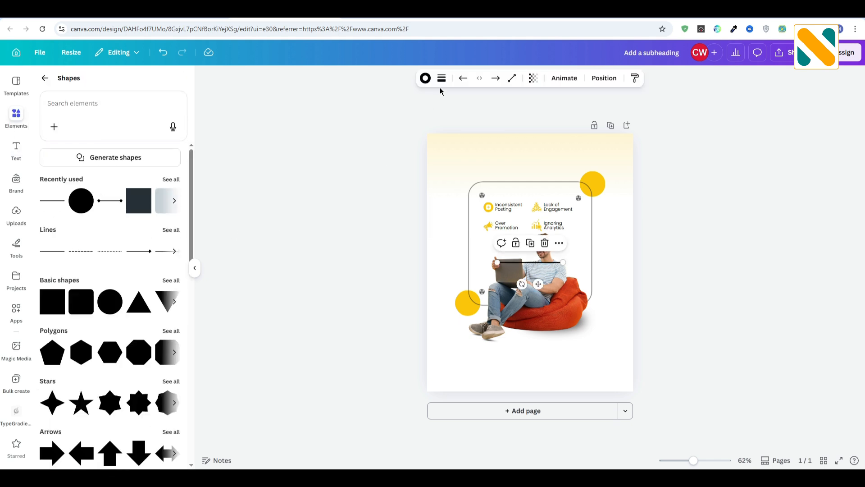
{"action": "left_click", "coordinate": [442, 79]}
{"action": "type", "text": "2"}
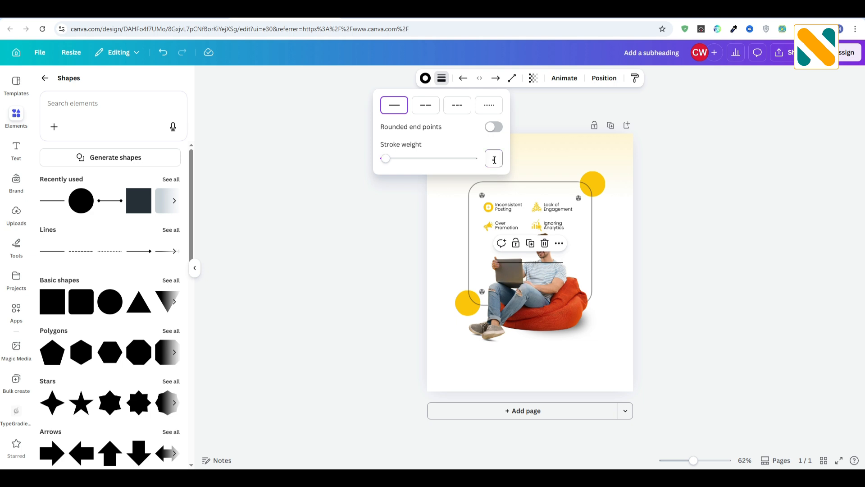
{"action": "left_click_drag", "start_coordinate": [540, 282], "coordinate": [564, 156]}
{"action": "left_click", "coordinate": [372, 192]}
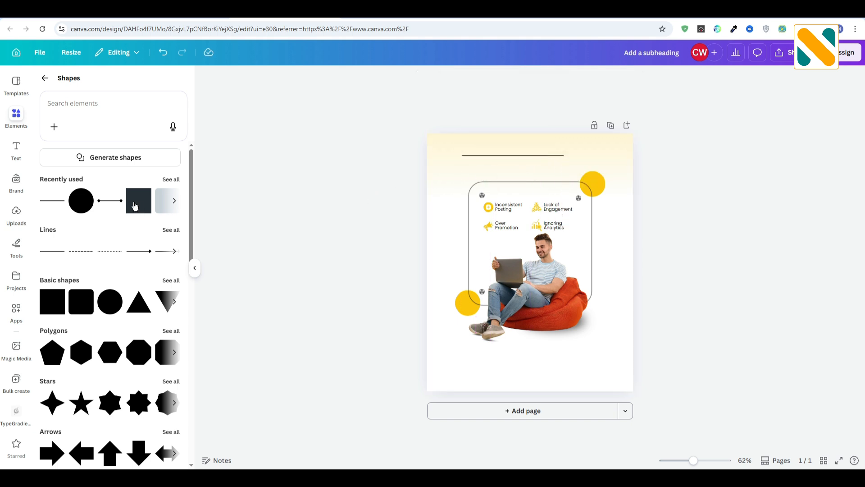
Add a line with diamond ends, set its stroke weight to 2 and color it the document yellow
{"action": "left_click", "coordinate": [170, 232]}
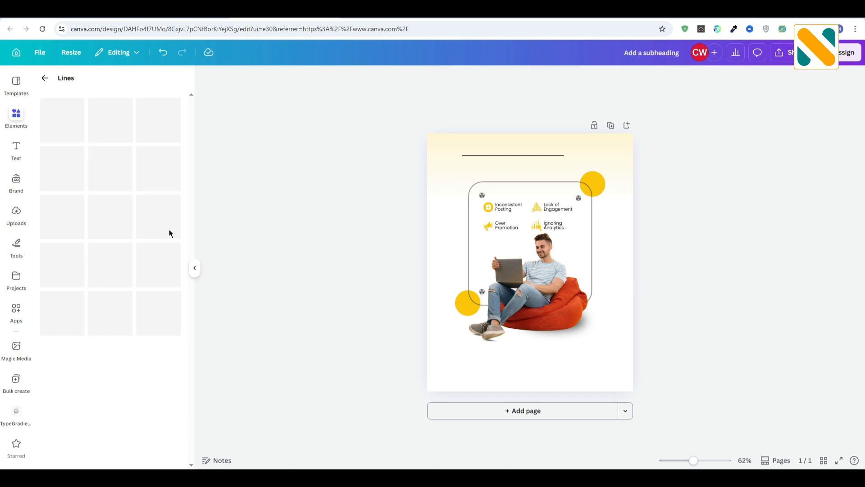
{"action": "left_click", "coordinate": [151, 266]}
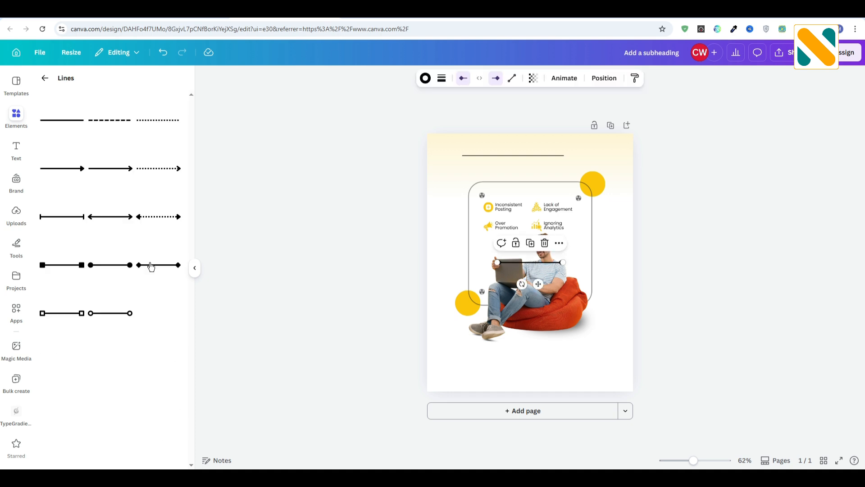
{"action": "left_click", "coordinate": [441, 78]}
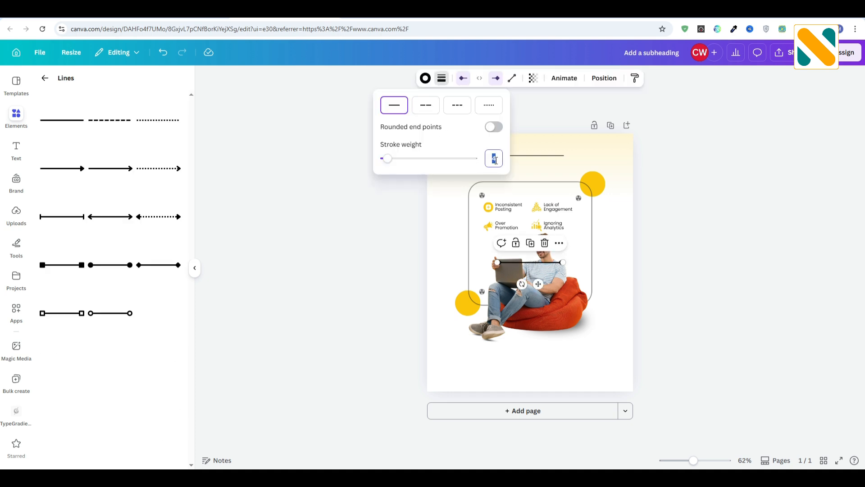
{"action": "type", "text": "2"}
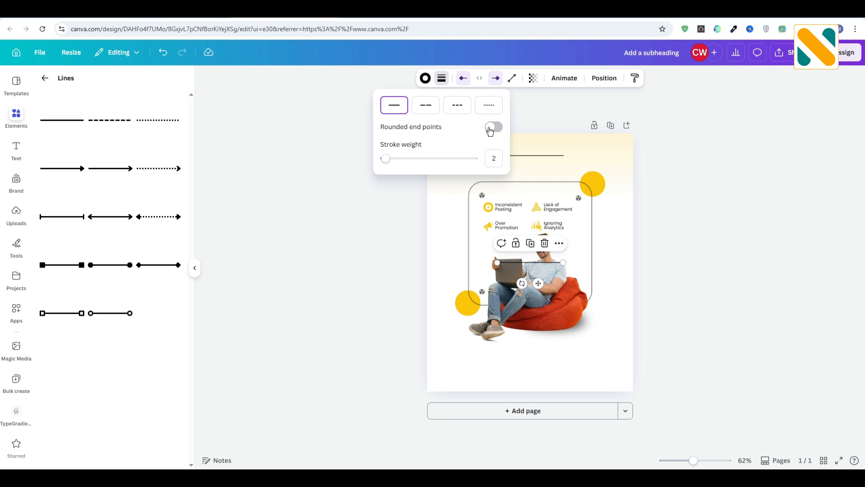
{"action": "left_click", "coordinate": [426, 79]}
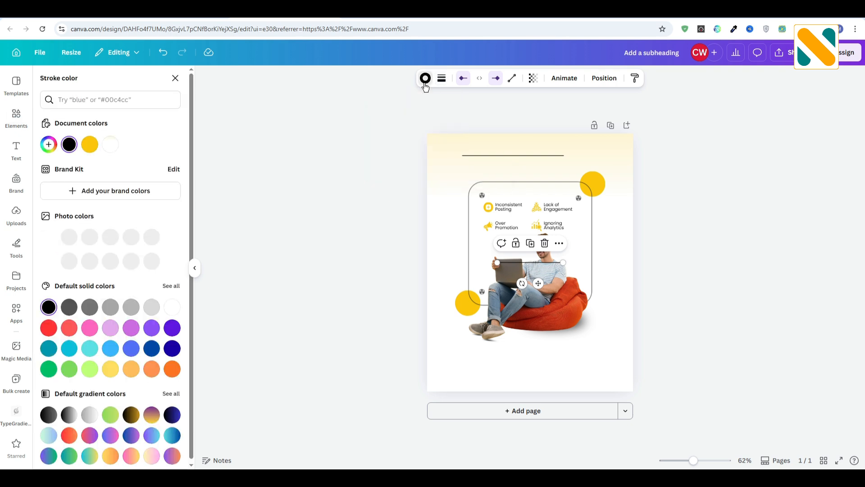
{"action": "left_click", "coordinate": [102, 150]}
Move the yellow diamond-ended line just below the man and beanbag, centered horizontally on the page
{"action": "mouse_move", "coordinate": [538, 283]}
{"action": "left_mouse_down"}
{"action": "mouse_move", "coordinate": [528, 180]}
{"action": "mouse_move", "coordinate": [527, 365]}
{"action": "mouse_move", "coordinate": [585, 375]}
{"action": "left_mouse_up"}
{"action": "left_click", "coordinate": [768, 338]}
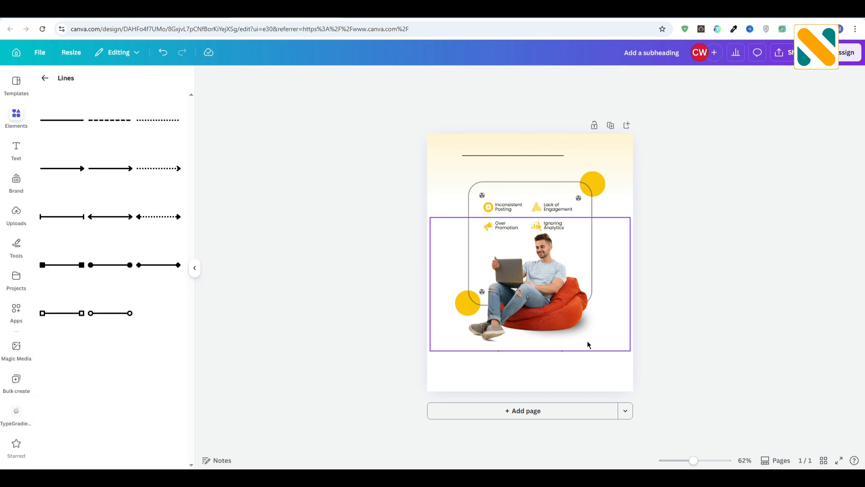
{"action": "left_click", "coordinate": [537, 354]}
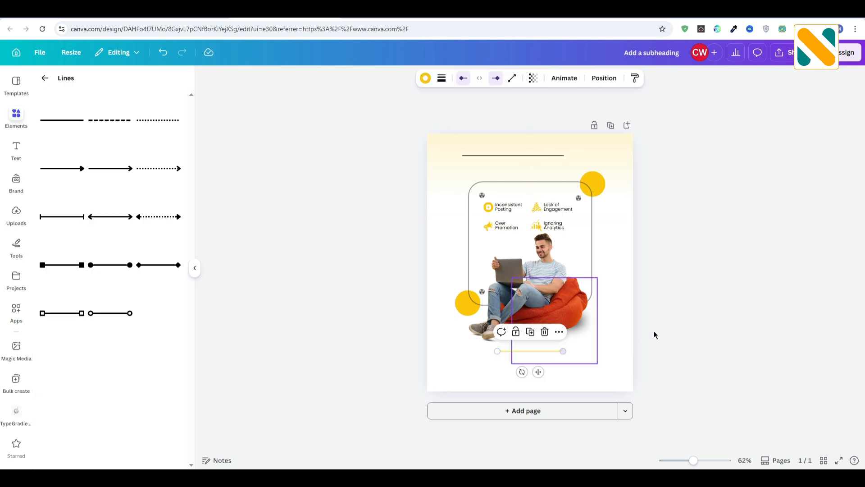
{"action": "left_click", "coordinate": [745, 305]}
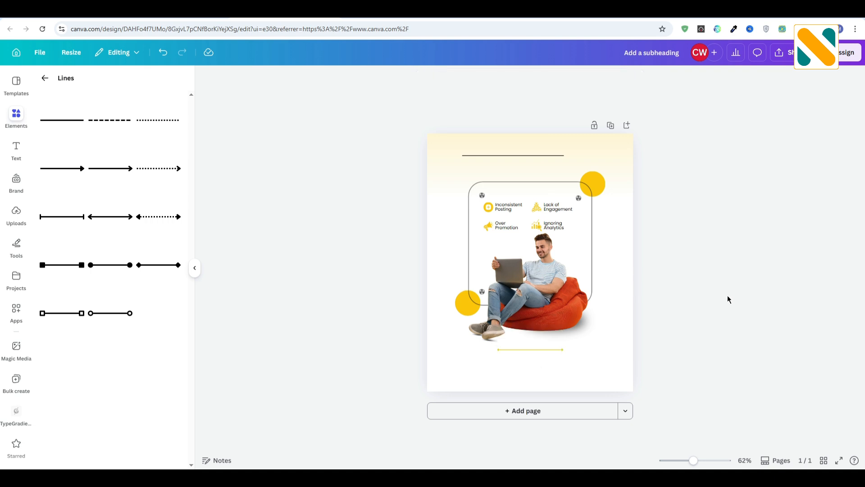
Search the uploaded images for the brand logo and add the orange-and-teal logo to the poster
{"action": "left_click", "coordinate": [46, 79]}
{"action": "left_click", "coordinate": [16, 212]}
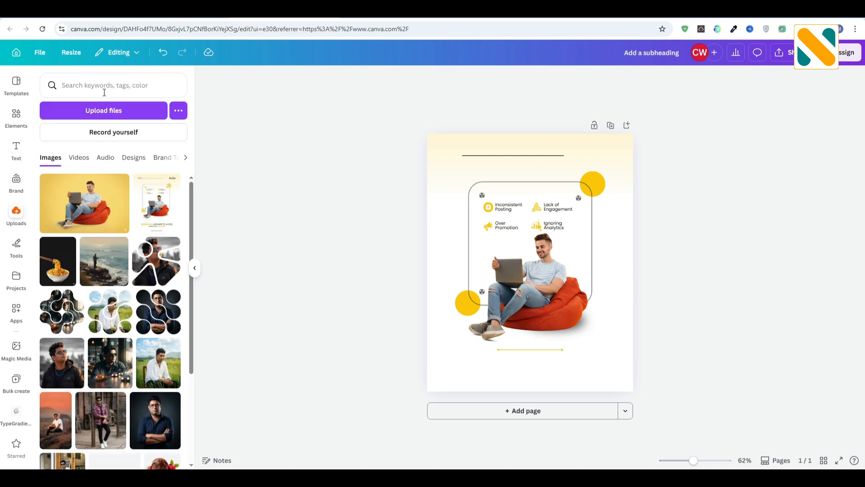
{"action": "left_click", "coordinate": [104, 88]}
{"action": "type", "text": "nill logo"}
{"action": "key", "text": "Return"}
{"action": "scroll", "coordinate": [111, 316], "scroll_direction": "down", "scroll_amount": 5}
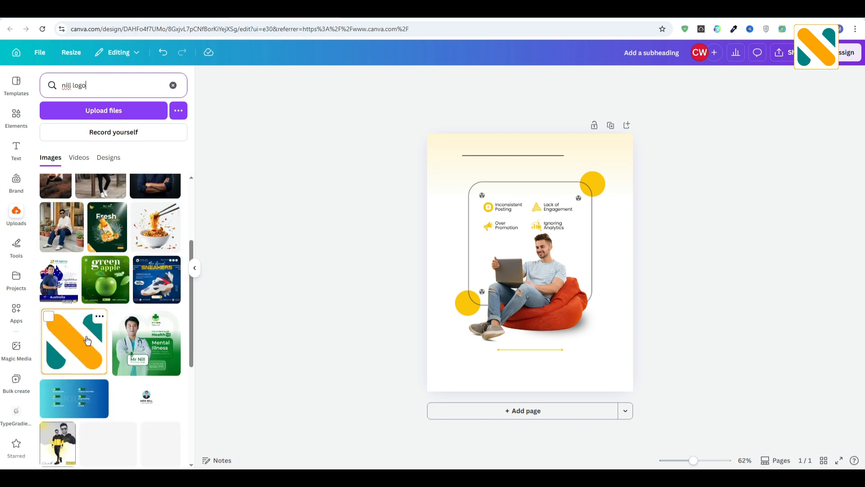
{"action": "left_click", "coordinate": [74, 341]}
Shrink the logo to a small square and place it in the cream header, level with the black line and just beyond its right end
{"action": "left_click_drag", "start_coordinate": [469, 324], "coordinate": [606, 184]}
{"action": "left_click_drag", "start_coordinate": [612, 145], "coordinate": [605, 151]}
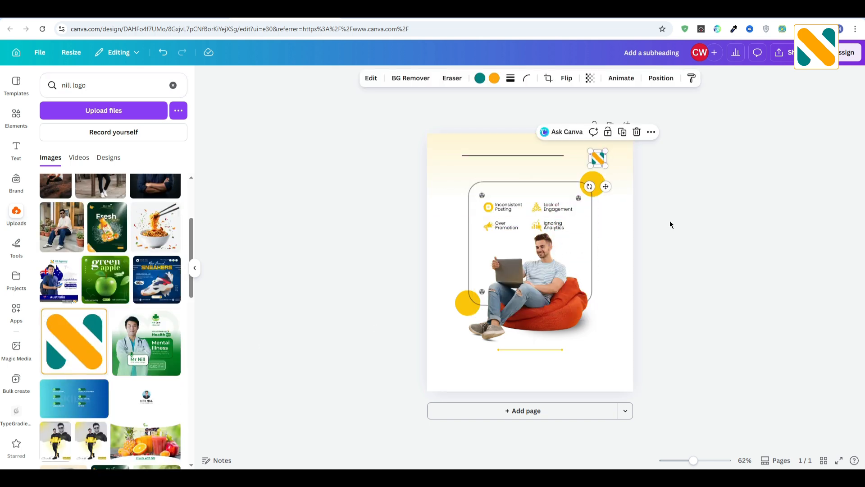
{"action": "left_click_drag", "start_coordinate": [605, 189], "coordinate": [606, 186]}
{"action": "left_click", "coordinate": [690, 191]}
{"action": "scroll", "coordinate": [693, 192], "scroll_direction": "up", "scroll_amount": 2}
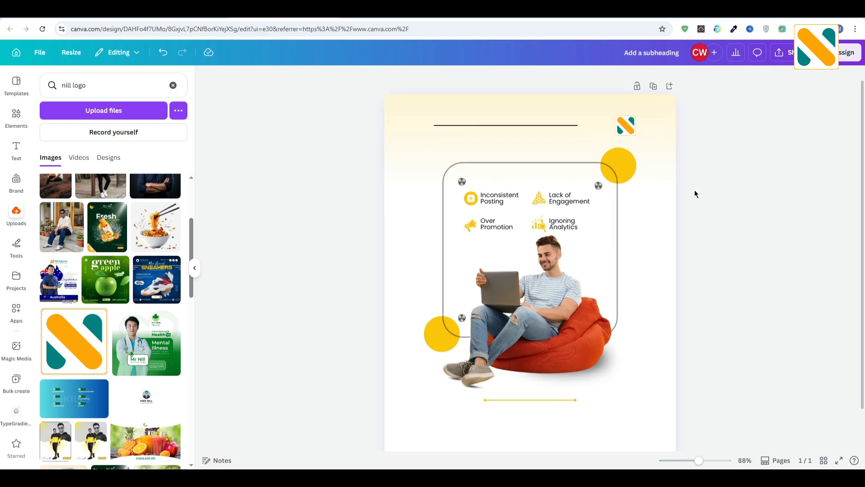
{"action": "left_click_drag", "start_coordinate": [627, 124], "coordinate": [637, 124]}
{"action": "left_click", "coordinate": [697, 149]}
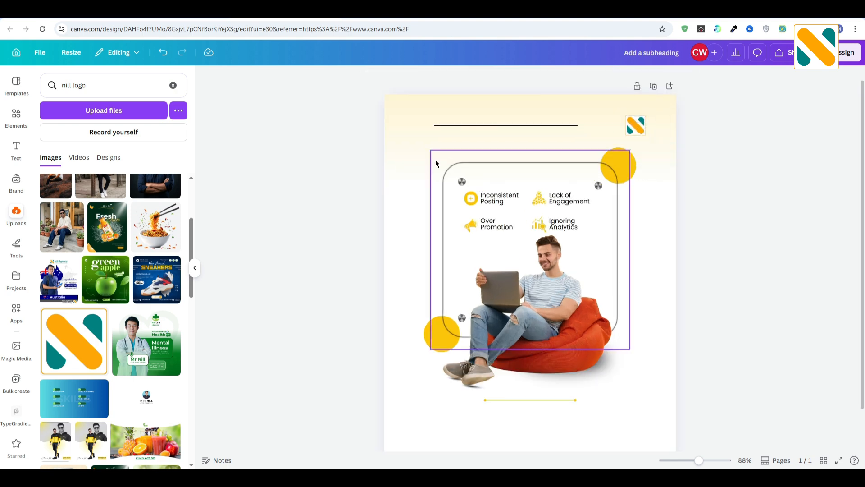
Copy an icon label, reword it as the brand name, enlarge it to size 21.9 and fit it between the black line and the logo
{"action": "left_click_drag", "start_coordinate": [489, 195], "coordinate": [509, 206]}
{"action": "type", "text": "Mrr Nil"}
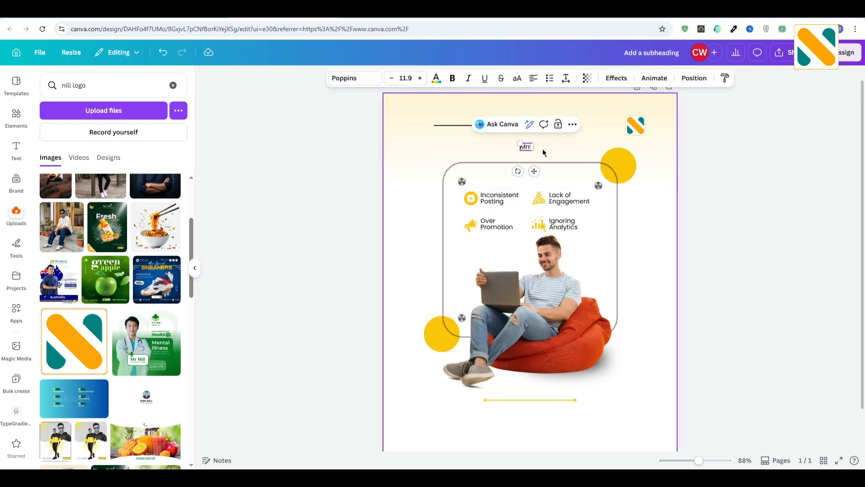
{"action": "key", "text": "Escape"}
{"action": "left_click_drag", "start_coordinate": [529, 149], "coordinate": [585, 134]}
{"action": "key", "text": "Up"}
{"action": "key", "text": "Up"}
{"action": "key", "text": "Left"}
{"action": "key", "text": "Left"}
{"action": "key", "text": "Left"}
{"action": "key", "text": "Left"}
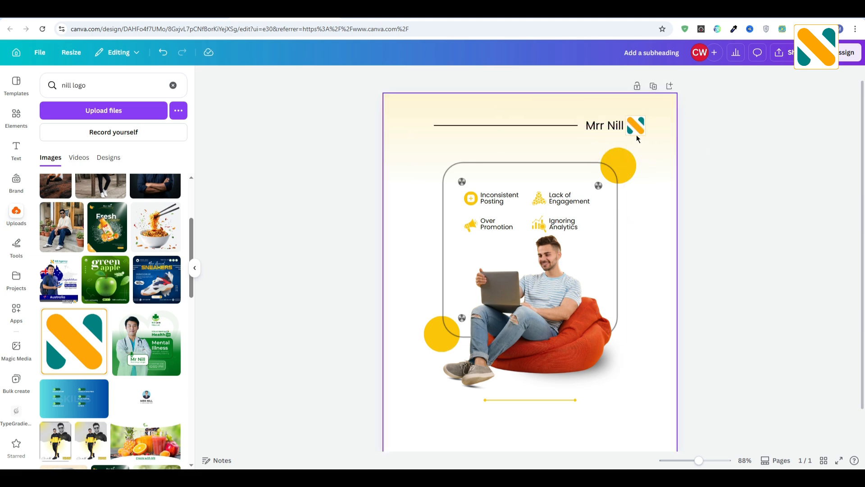
Set the brand name beside the logo in Poppins SemiBold
{"action": "left_click", "coordinate": [354, 78]}
{"action": "left_click", "coordinate": [81, 277]}
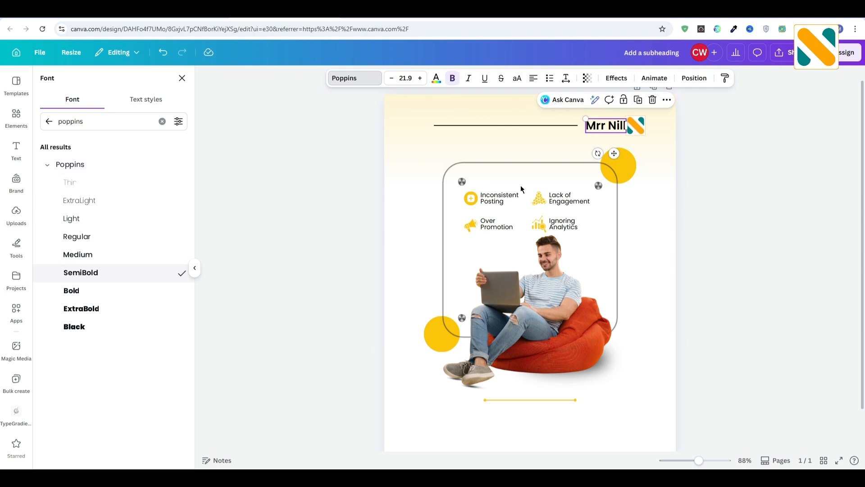
{"action": "left_click", "coordinate": [769, 139]}
Duplicate the "Inconsistent Posting" label, place it at the black line's left end and reword it as "YOUR VISION BROUGHT TO LEFT" on two lines
{"action": "left_click", "coordinate": [515, 192]}
{"action": "left_click", "coordinate": [515, 191]}
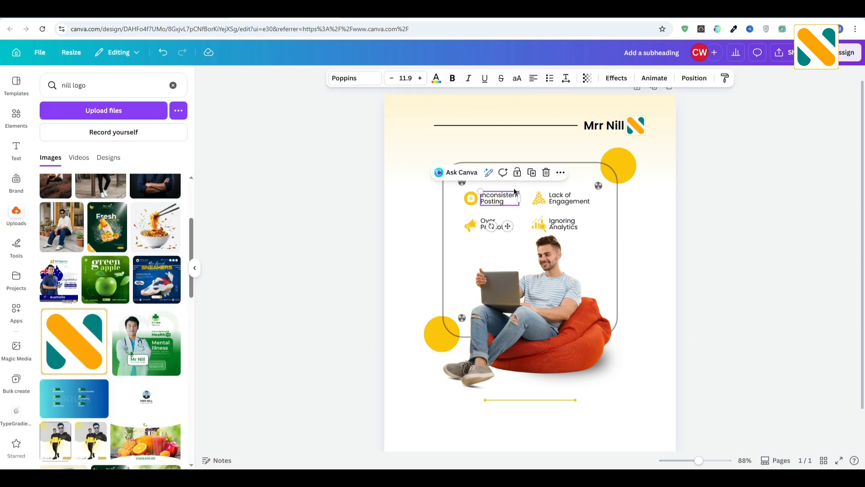
{"action": "left_click", "coordinate": [532, 173]}
{"action": "left_click_drag", "start_coordinate": [498, 198], "coordinate": [411, 122]}
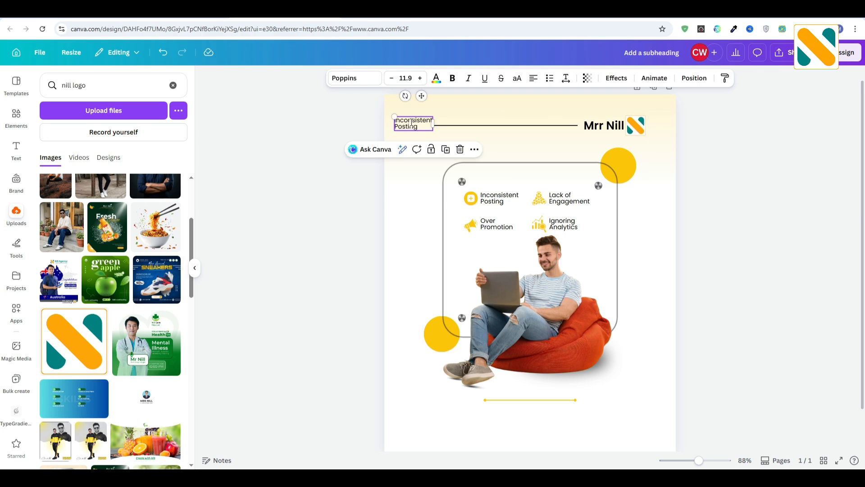
{"action": "double_click", "coordinate": [411, 121]}
{"action": "type", "text": "YOUR V"}
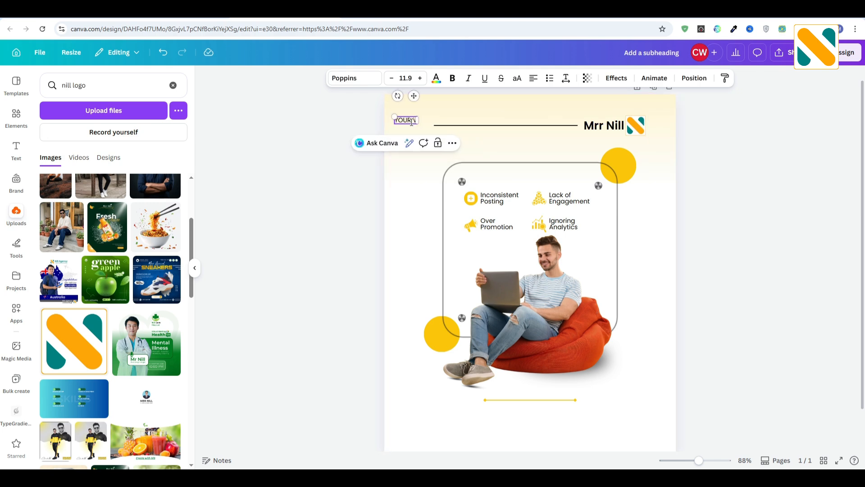
{"action": "type", "text": "ISION"}
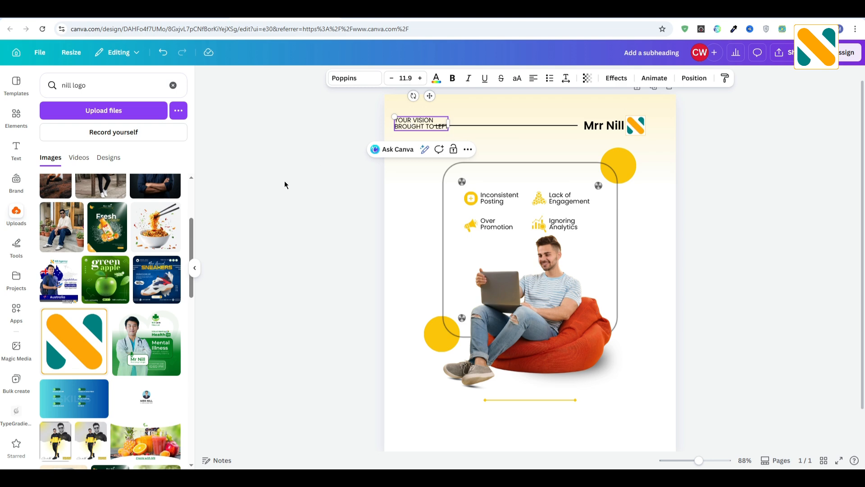
Shorten the black line so it starts just after the tagline, then center the whole header row on the page
{"action": "left_click_drag", "start_coordinate": [423, 125], "coordinate": [459, 126]}
{"action": "left_click", "coordinate": [468, 125]}
{"action": "left_click", "coordinate": [453, 127]}
{"action": "left_click", "coordinate": [447, 126]}
{"action": "left_click", "coordinate": [759, 169]}
{"action": "left_click_drag", "start_coordinate": [697, 115], "coordinate": [381, 136]}
{"action": "left_click_drag", "start_coordinate": [551, 127], "coordinate": [555, 127]}
{"action": "left_click", "coordinate": [732, 204]}
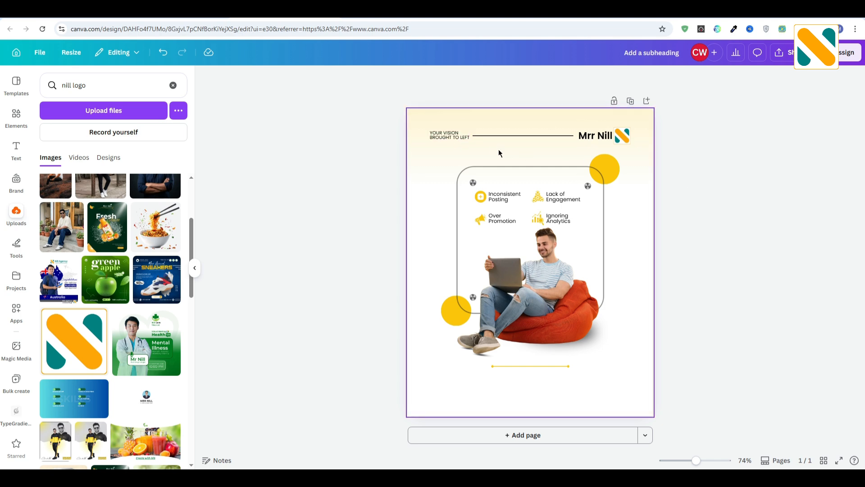
{"action": "left_click", "coordinate": [450, 135]}
{"action": "left_click", "coordinate": [762, 175]}
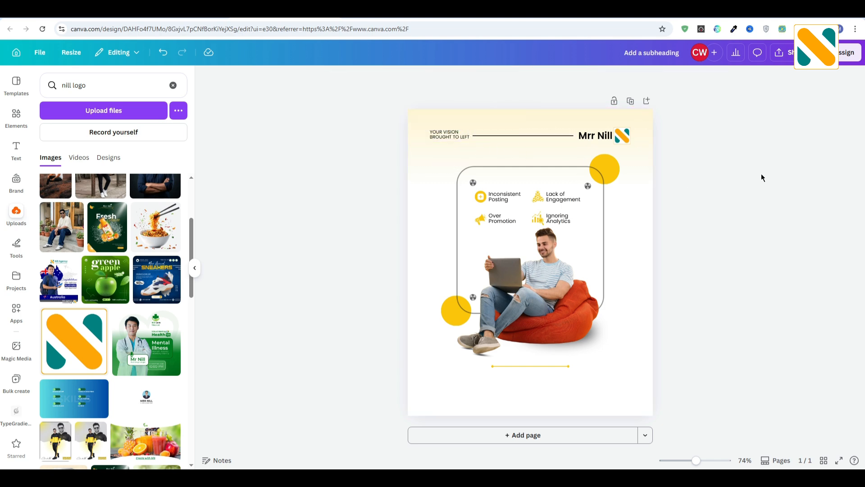
Duplicate the "Lack of Engagement" label below the yellow line and reword it as "MARKETING MISTAKES TO AVOID LEARN WITH" followed by the brand name in capitals
{"action": "left_click", "coordinate": [552, 198]}
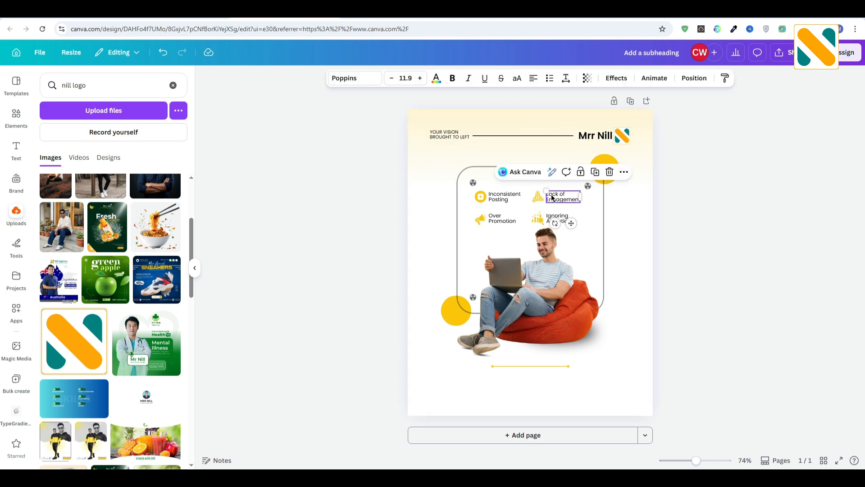
{"action": "left_click", "coordinate": [598, 177]}
{"action": "left_click_drag", "start_coordinate": [564, 202], "coordinate": [534, 396]}
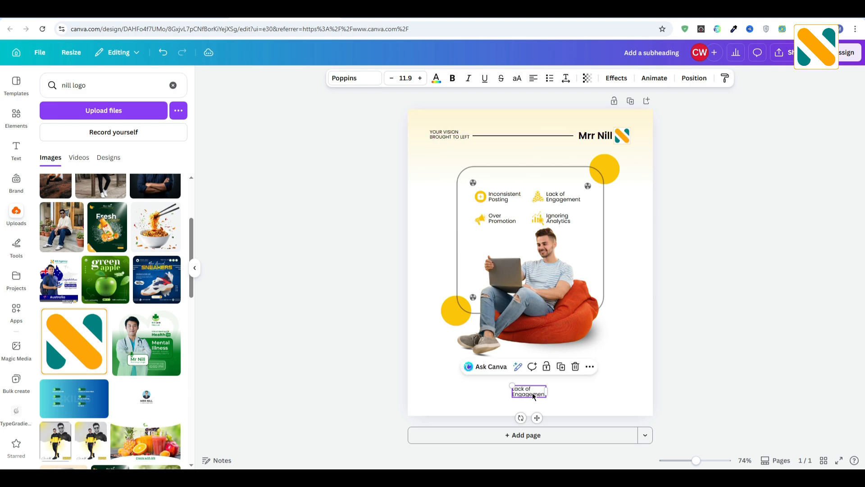
{"action": "double_click", "coordinate": [534, 396]}
{"action": "type", "text": "MARKETING M"}
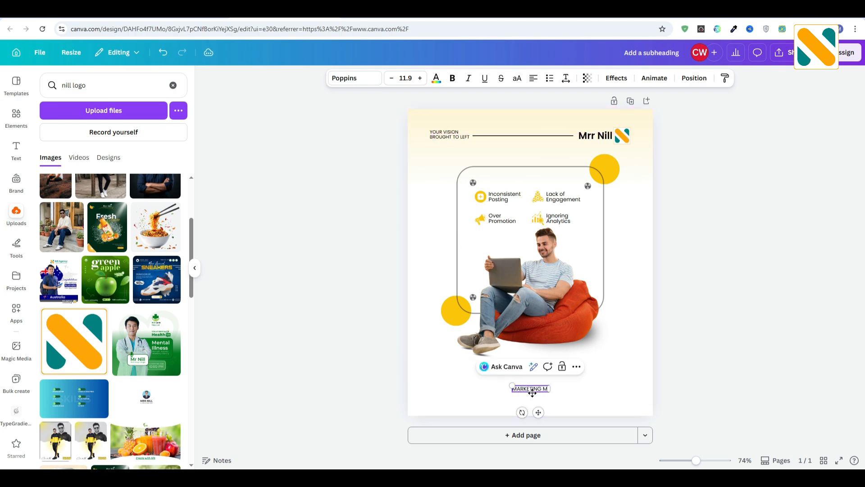
{"action": "type", "text": "ISTAKES TO AVOID LEARN WITH MRR NILL"}
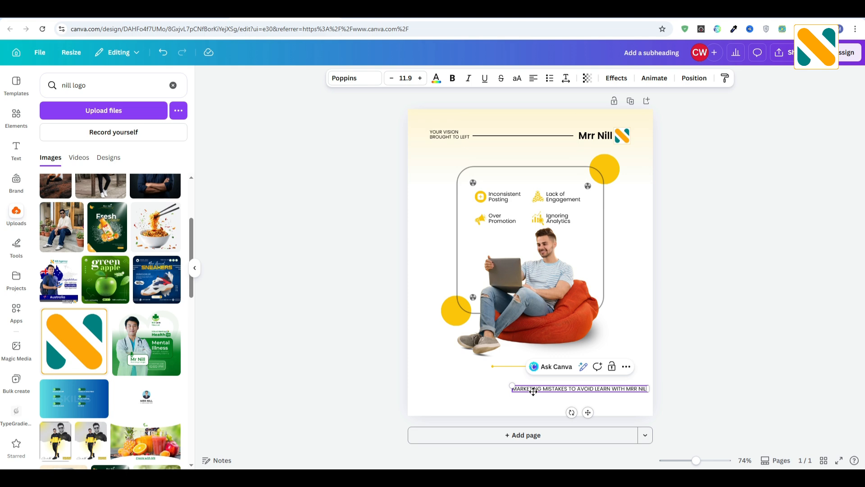
Enlarge the headline to size 24.1, wrapped onto two centered lines, and center it beneath the yellow line
{"action": "left_click_drag", "start_coordinate": [533, 391], "coordinate": [484, 385]}
{"action": "left_click_drag", "start_coordinate": [599, 382], "coordinate": [621, 411]}
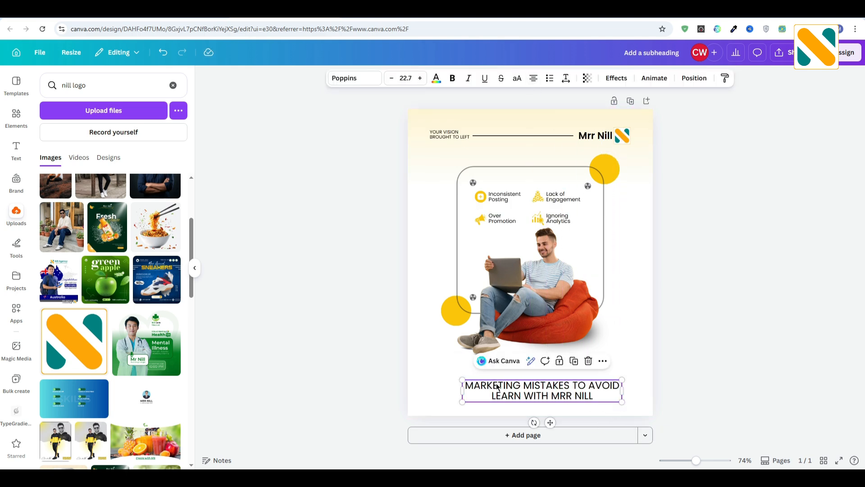
{"action": "left_click_drag", "start_coordinate": [462, 380], "coordinate": [451, 377]}
{"action": "left_click_drag", "start_coordinate": [529, 385], "coordinate": [524, 382]}
{"action": "left_click", "coordinate": [748, 367]}
Make "MARKETING" and the brand name in the headline bold and color them the document yellow
{"action": "left_click", "coordinate": [550, 384]}
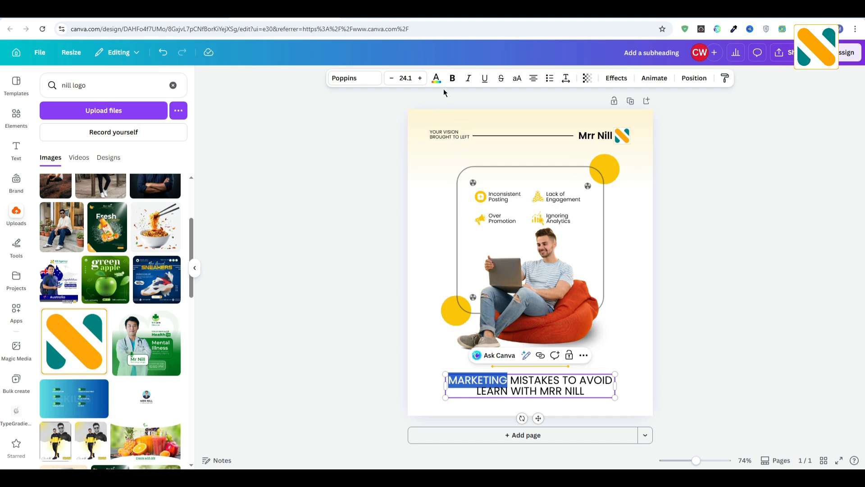
{"action": "left_click", "coordinate": [453, 79]}
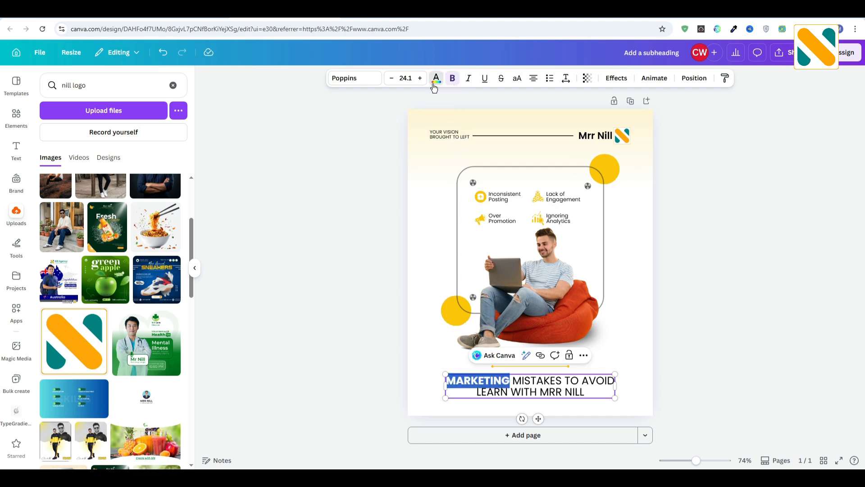
{"action": "left_click", "coordinate": [435, 80]}
{"action": "left_click", "coordinate": [91, 146]}
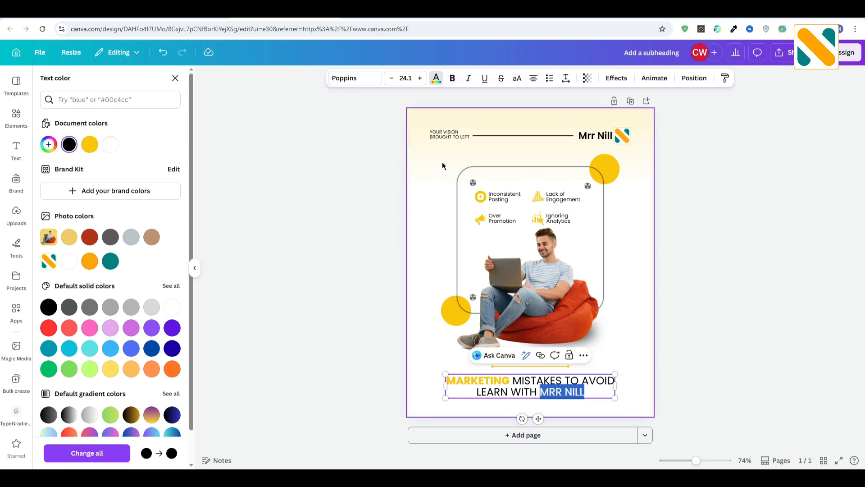
{"action": "left_click", "coordinate": [453, 81]}
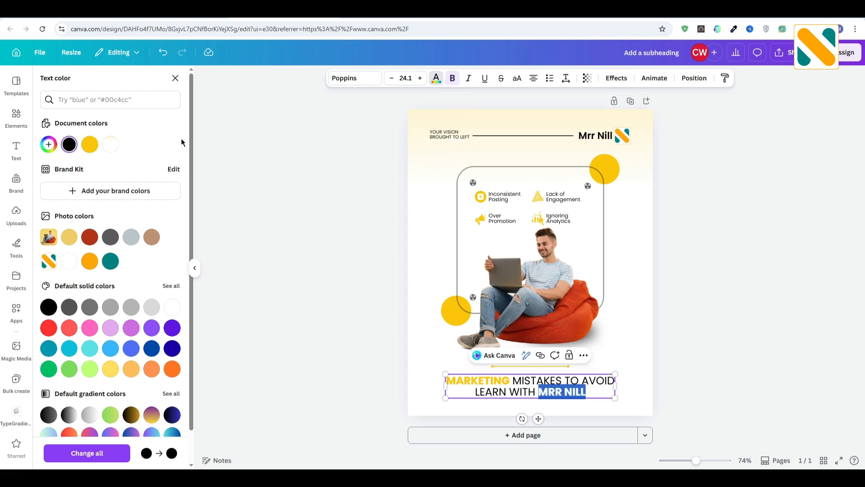
{"action": "left_click", "coordinate": [96, 146]}
{"action": "left_click", "coordinate": [291, 282]}
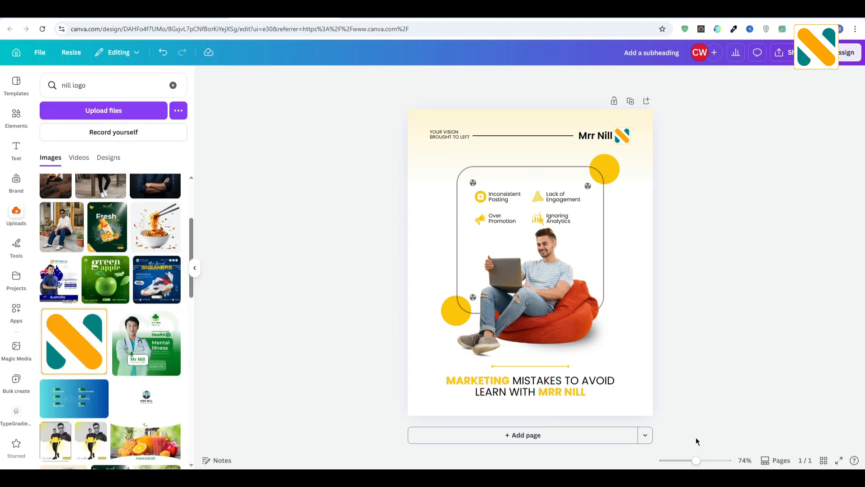
Move the two-line headline slightly up, closer to the yellow line, keeping it centered on the page
{"action": "left_click", "coordinate": [542, 393]}
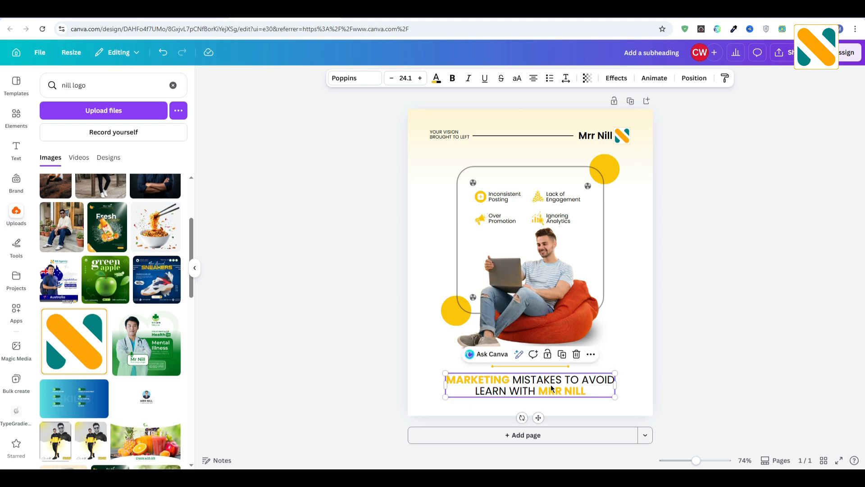
{"action": "left_click_drag", "start_coordinate": [613, 388], "coordinate": [576, 379]}
{"action": "left_click", "coordinate": [731, 339]}
Duplicate the "Inconsistent Posting" label below the headline and reword it as the brand's social handle and website, separated by a vertical bar
{"action": "left_click", "coordinate": [501, 202]}
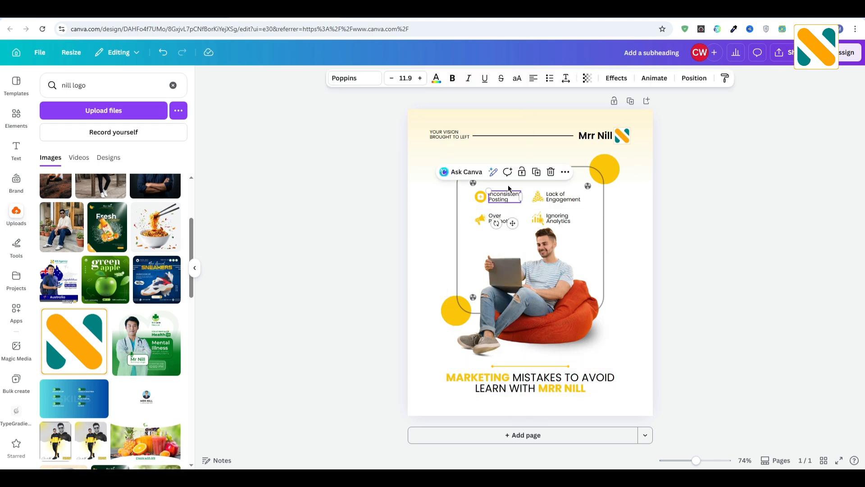
{"action": "left_click", "coordinate": [541, 177]}
{"action": "left_click_drag", "start_coordinate": [512, 204], "coordinate": [514, 404]}
{"action": "left_click", "coordinate": [514, 404]}
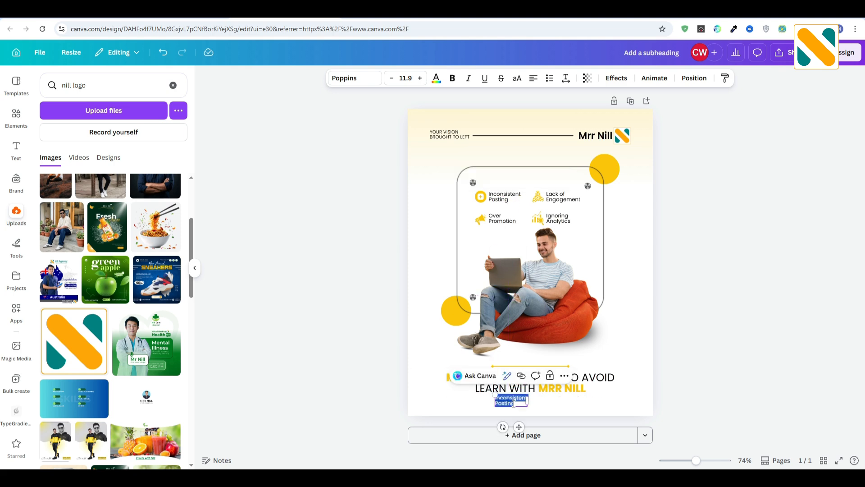
{"action": "type", "text": "@m"}
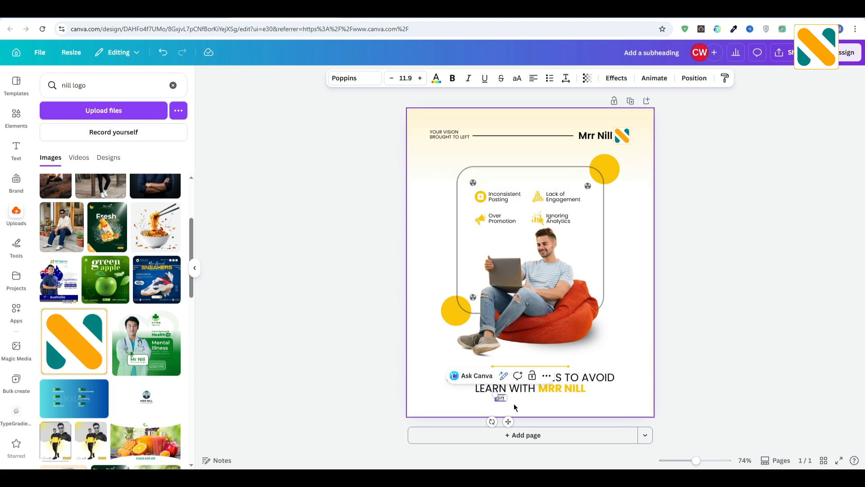
{"action": "type", "text": "rrnill | mrrnill.com"}
{"action": "left_click", "coordinate": [583, 411]}
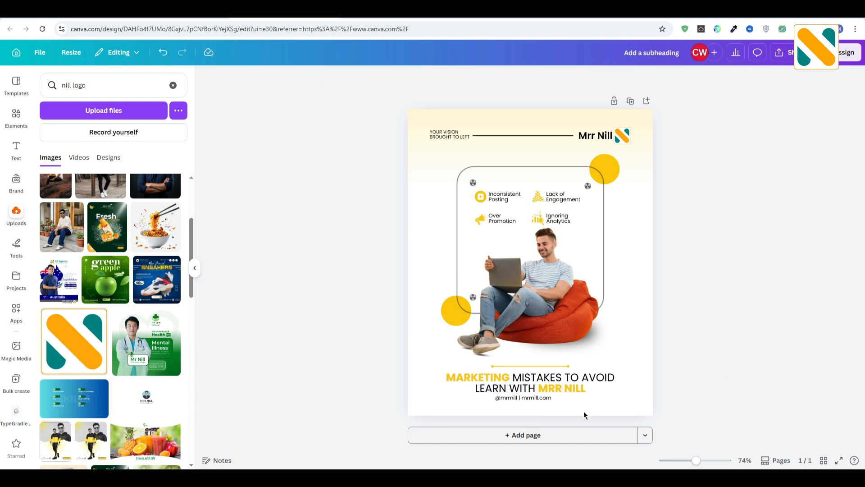
Center-align the handle and website text and position it just below the headline, centered under it with even spacing
{"action": "left_click_drag", "start_coordinate": [520, 400], "coordinate": [535, 427]}
{"action": "left_click", "coordinate": [534, 78]}
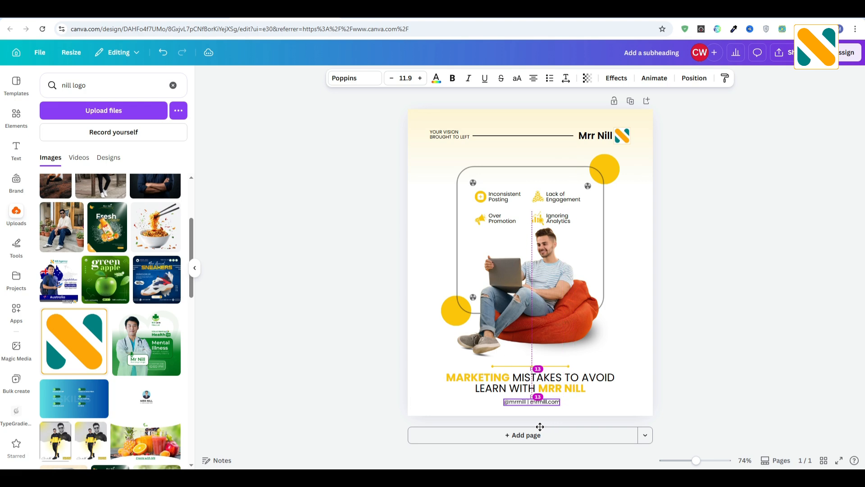
{"action": "left_click_drag", "start_coordinate": [540, 427], "coordinate": [539, 426]}
{"action": "left_click", "coordinate": [680, 395]}
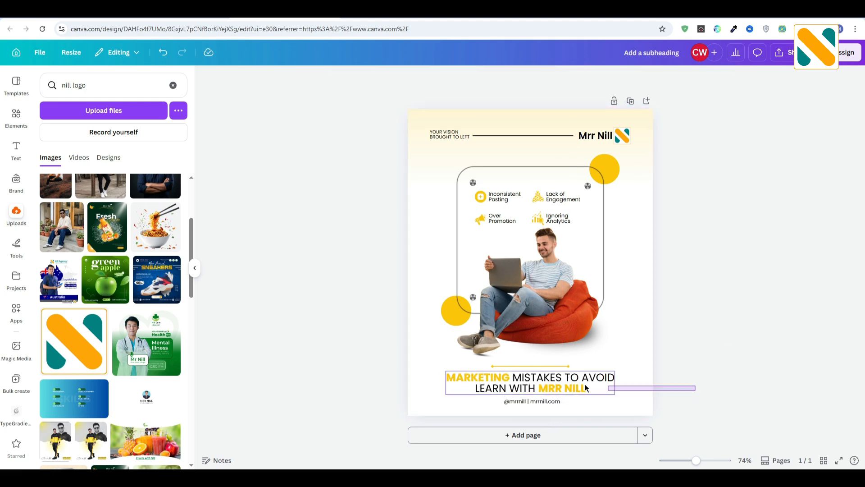
Select everything below the header row and nudge it up together by about 15 small steps
{"action": "left_click_drag", "start_coordinate": [674, 412], "coordinate": [365, 152]}
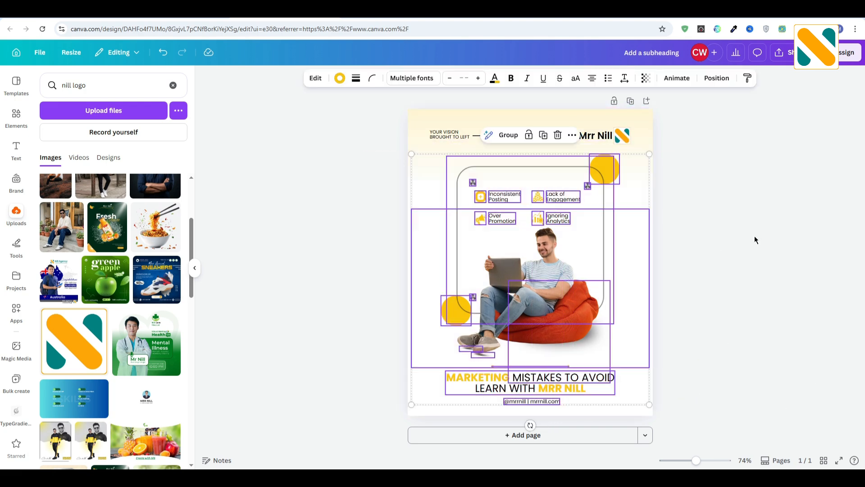
{"action": "key", "text": "Up"}
{"action": "key", "text": "Up"}
{"action": "key", "text": "Up"}
{"action": "key", "text": "Up"}
{"action": "key", "text": "Up"}
{"action": "key", "text": "Up"}
{"action": "key", "text": "Up"}
{"action": "key", "text": "Up"}
{"action": "key", "text": "Up"}
{"action": "key", "text": "Up"}
{"action": "key", "text": "Up"}
{"action": "key", "text": "Up"}
{"action": "key", "text": "Up"}
{"action": "key", "text": "Up"}
{"action": "key", "text": "Up"}
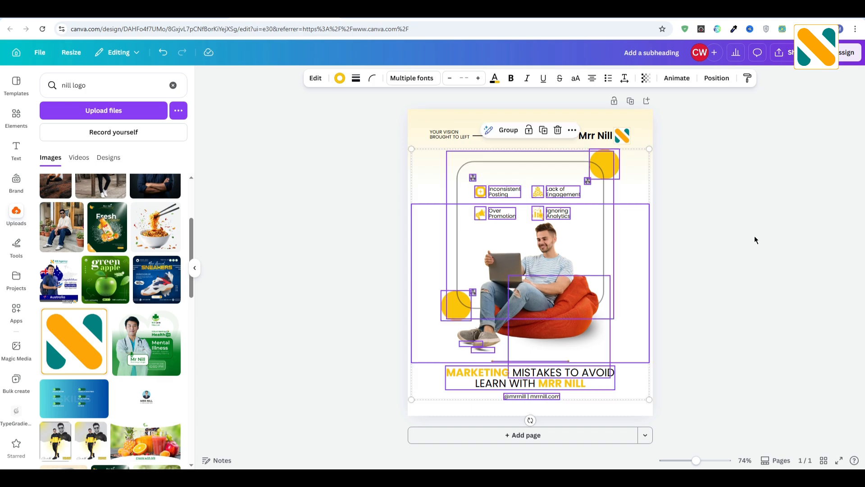
{"action": "left_click", "coordinate": [754, 236]}
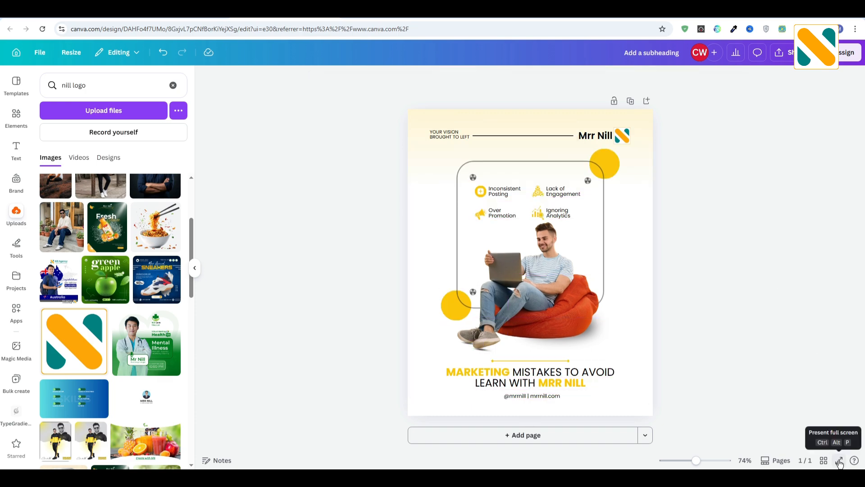